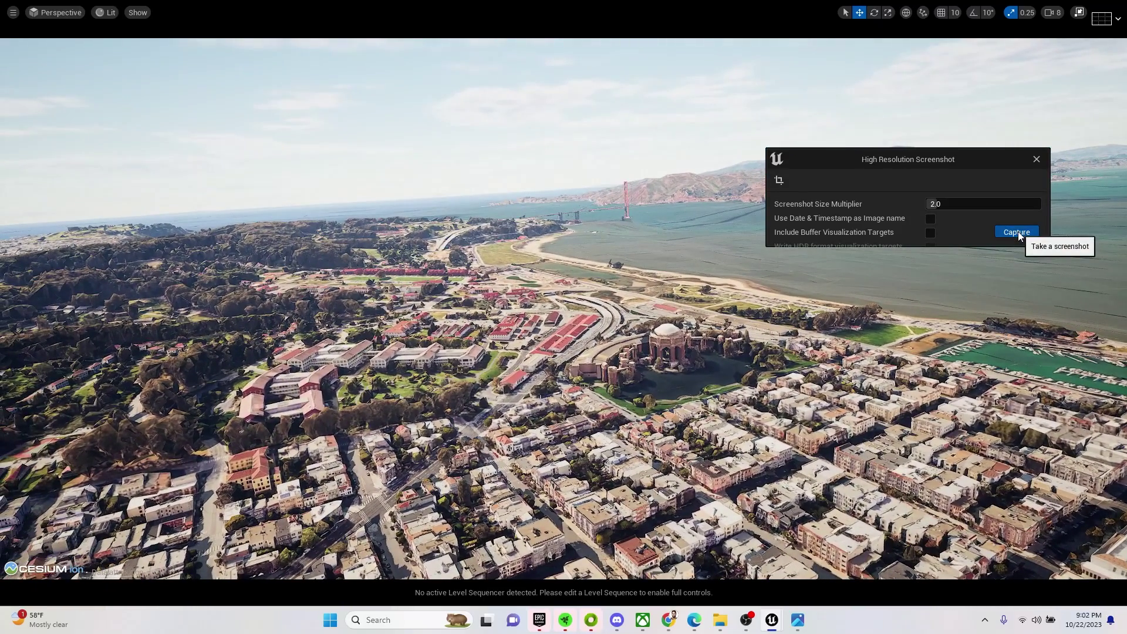
Step: Capture a 2.0× screenshot of the Golden Gate aerial view and exit immersive mode
click(1018, 231)
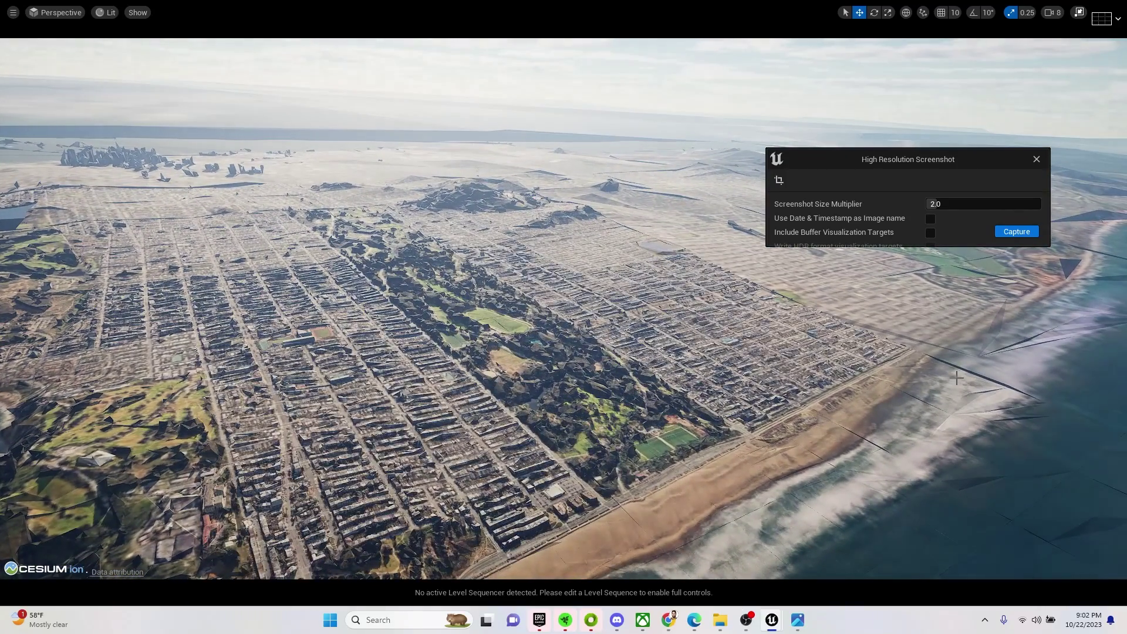
key(F11)
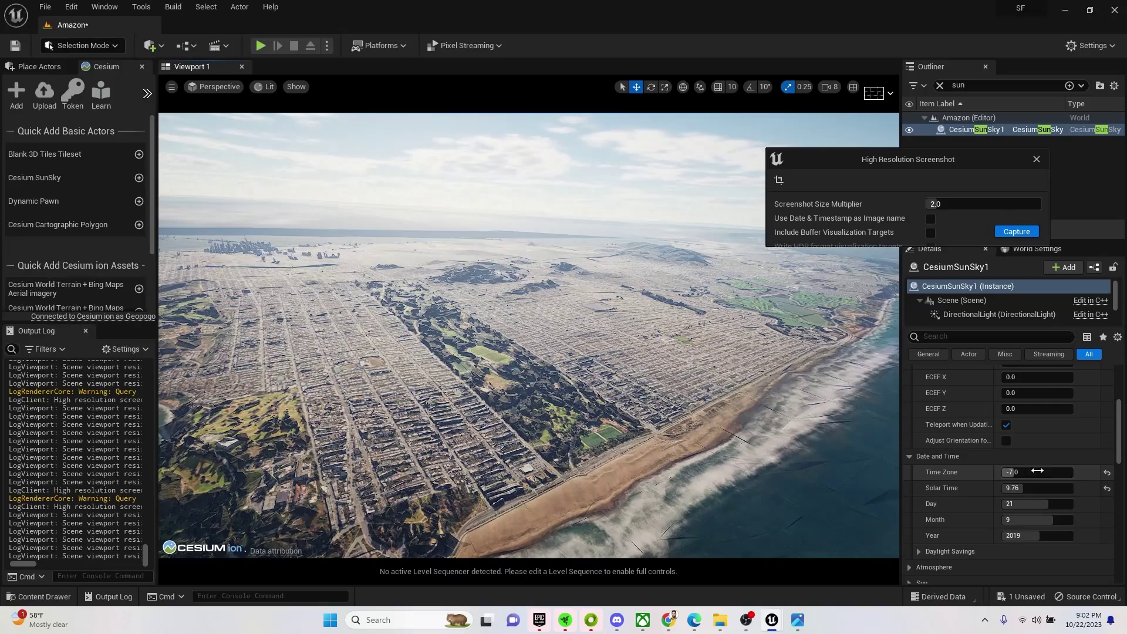
Step: Drag the sun's Solar Time later to 18.832 and switch the viewport to full screen
drag(1037, 488, 1059, 488)
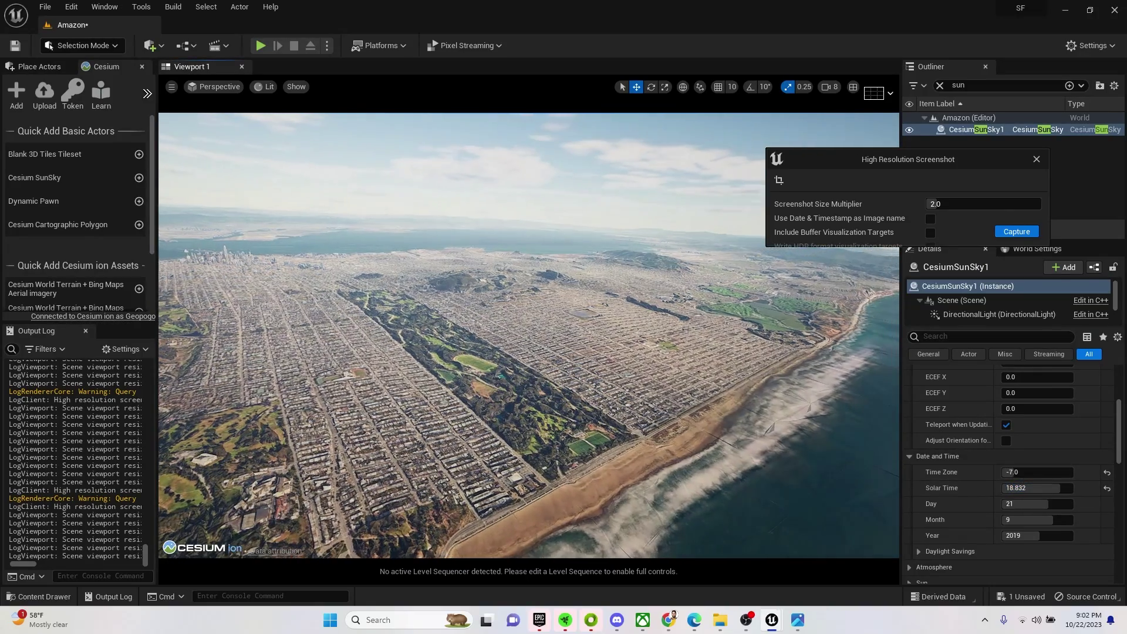
key(F11)
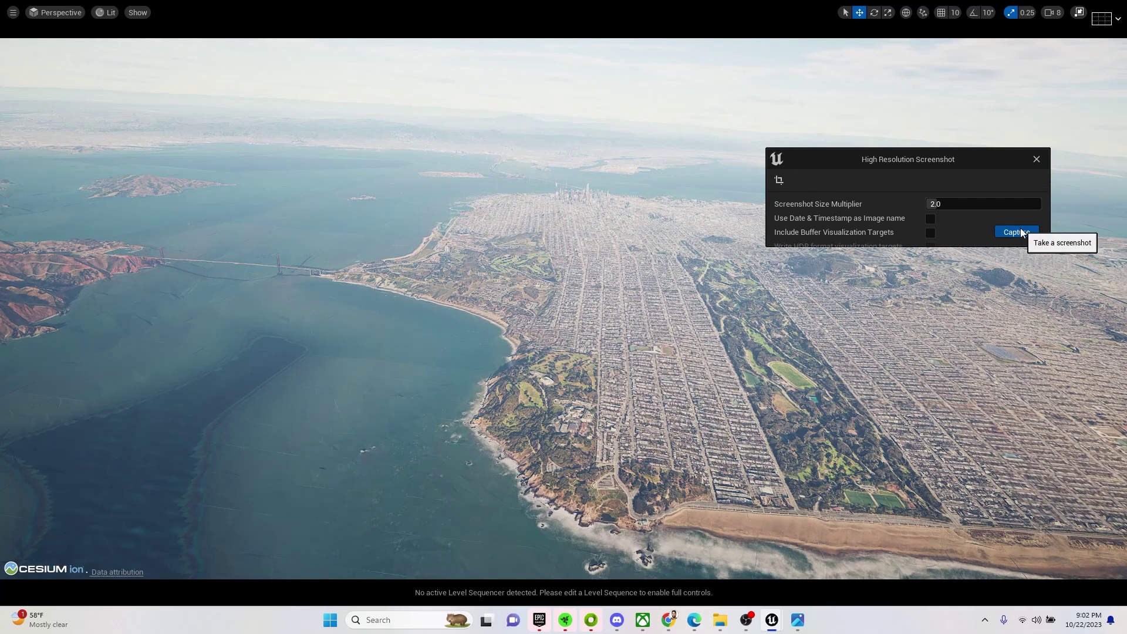
Step: Capture the coastline view, then fly the camera along the beach to the wooded hill
click(1020, 230)
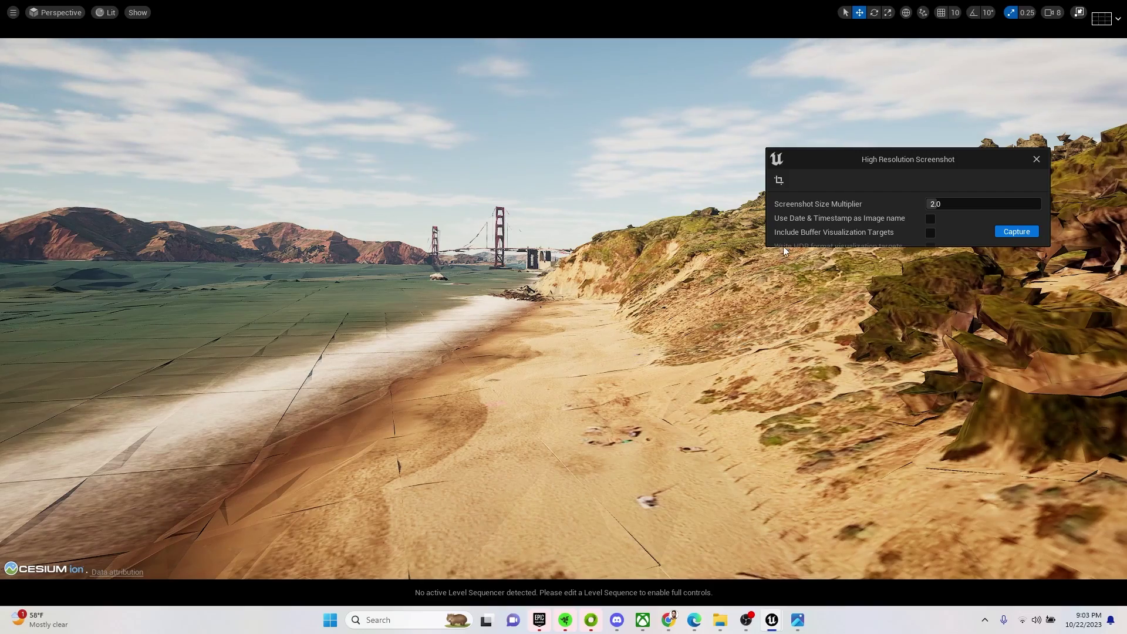
right_drag(783, 246, 784, 276)
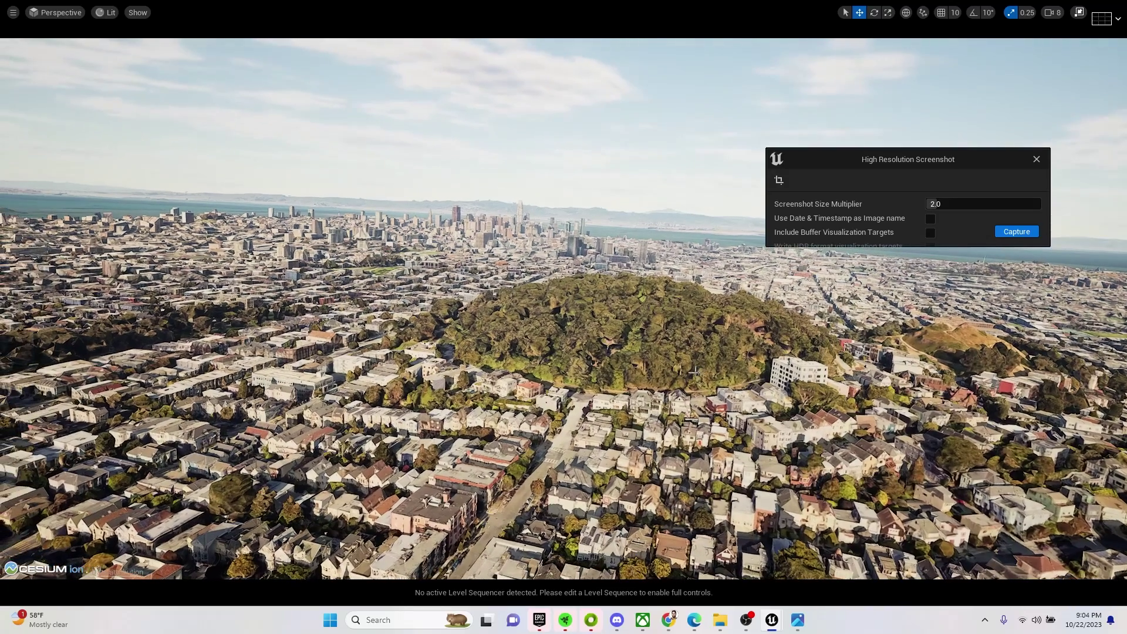
Step: Capture two shots of the wooded hill view and one of the park view
click(1008, 234)
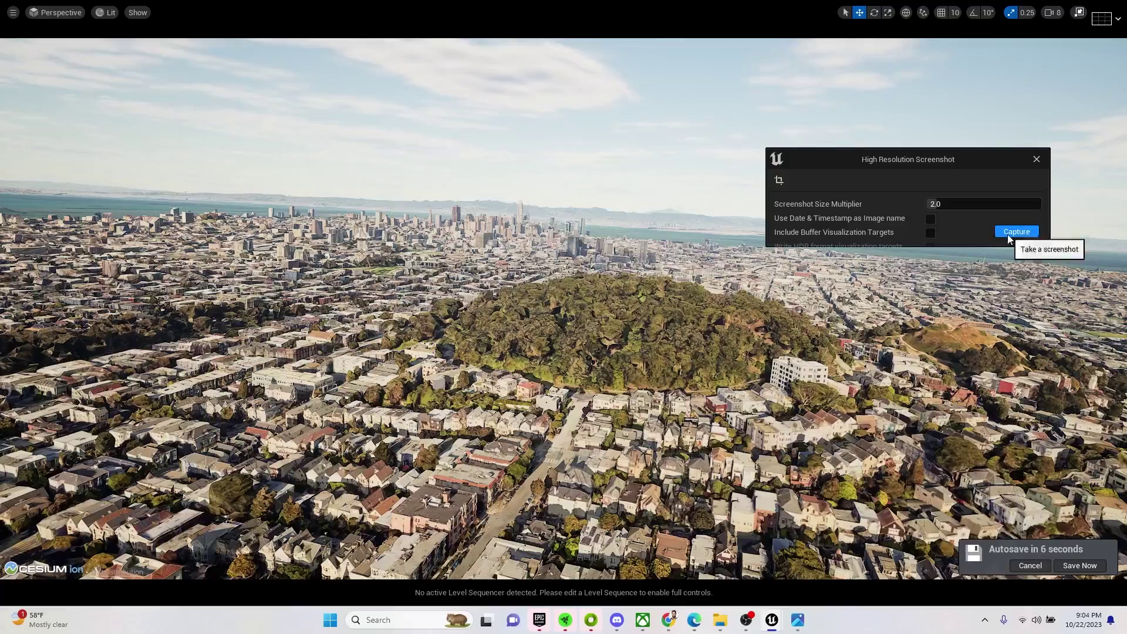
click(1007, 234)
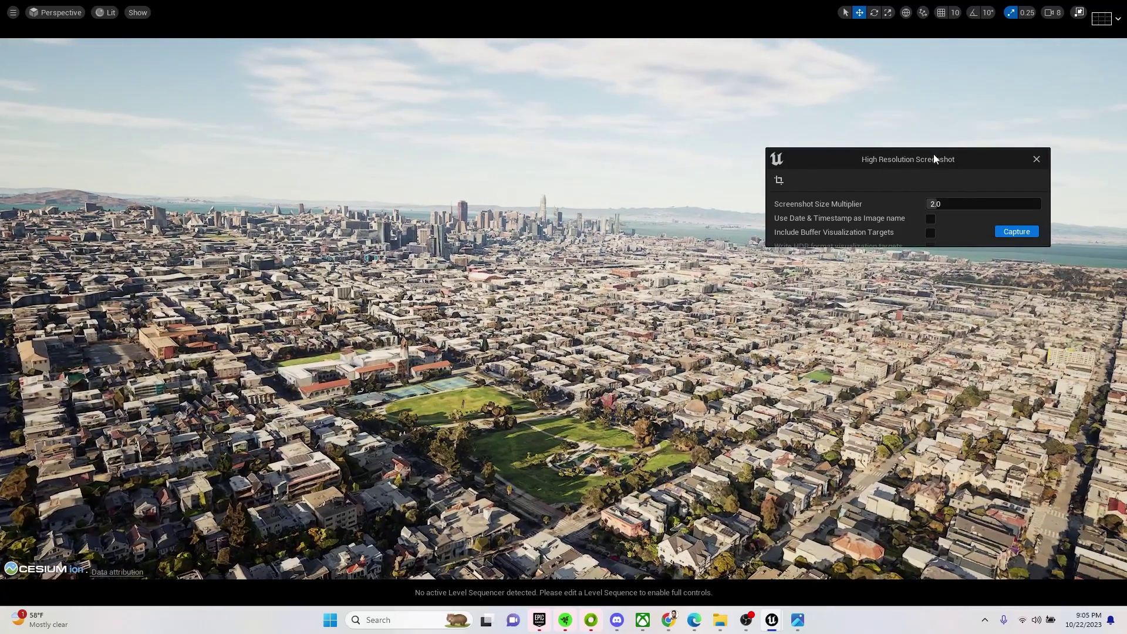
click(1011, 234)
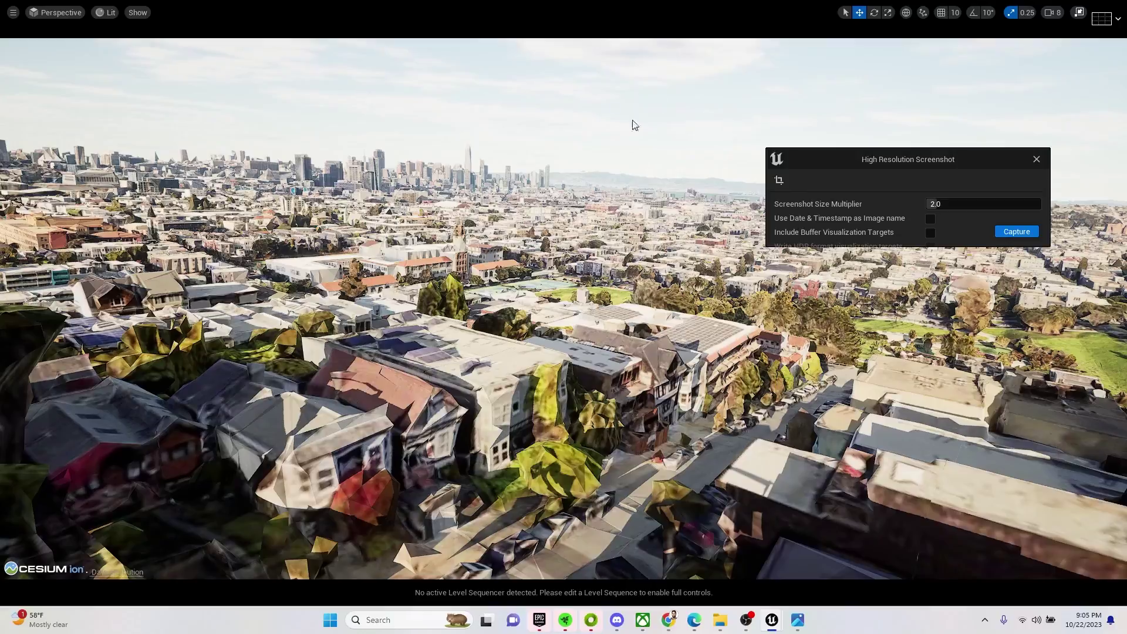
Step: Fly forward over the residential blocks toward downtown and exit immersive mode
right_drag(592, 232, 592, 281)
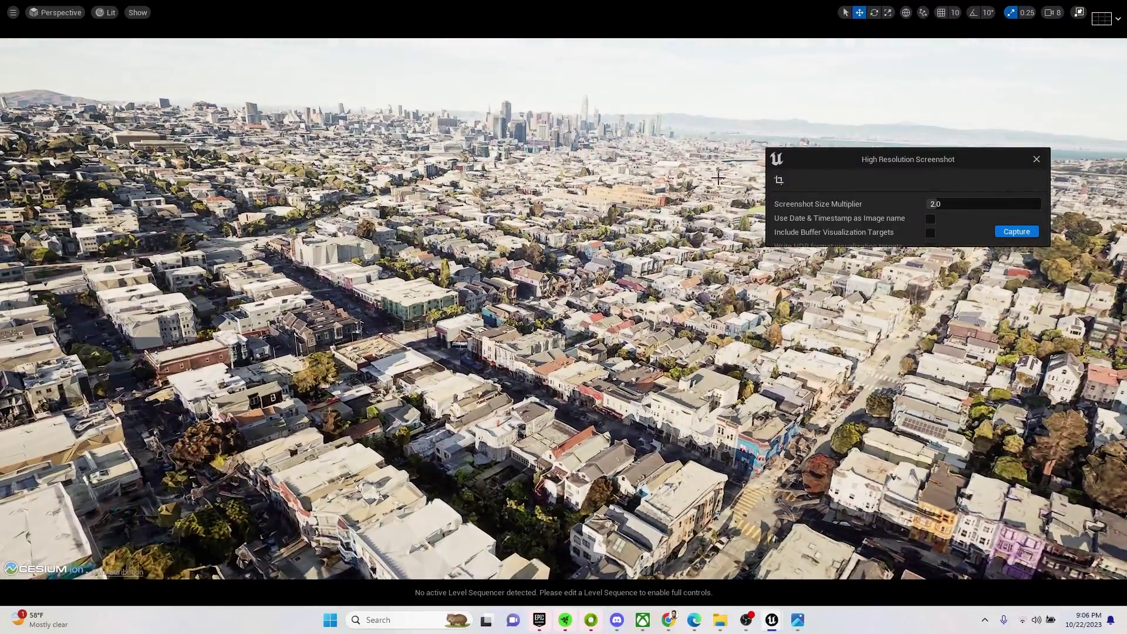
key(F11)
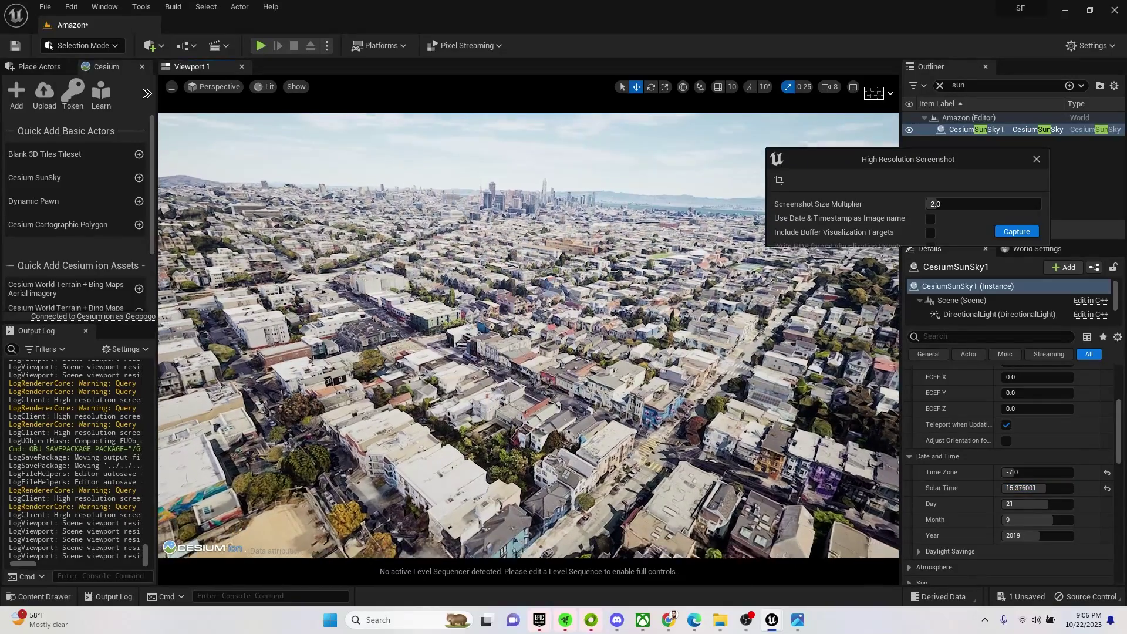
Step: Go full screen and fly the camera up over the hilltop road facing downtown
key(F11)
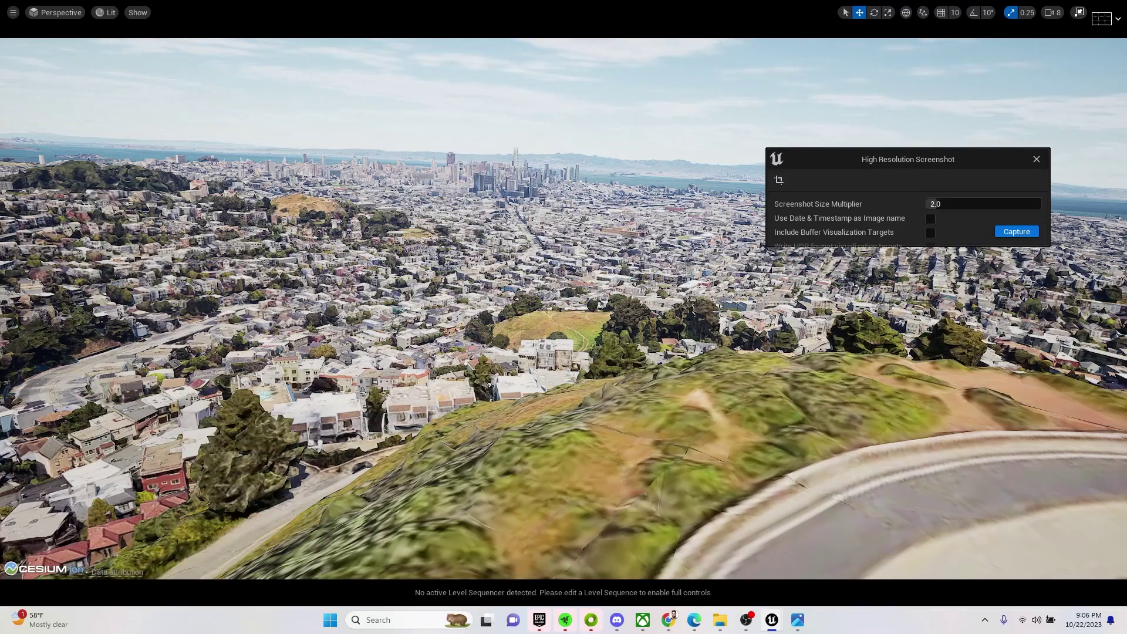
right_drag(452, 146, 450, 138)
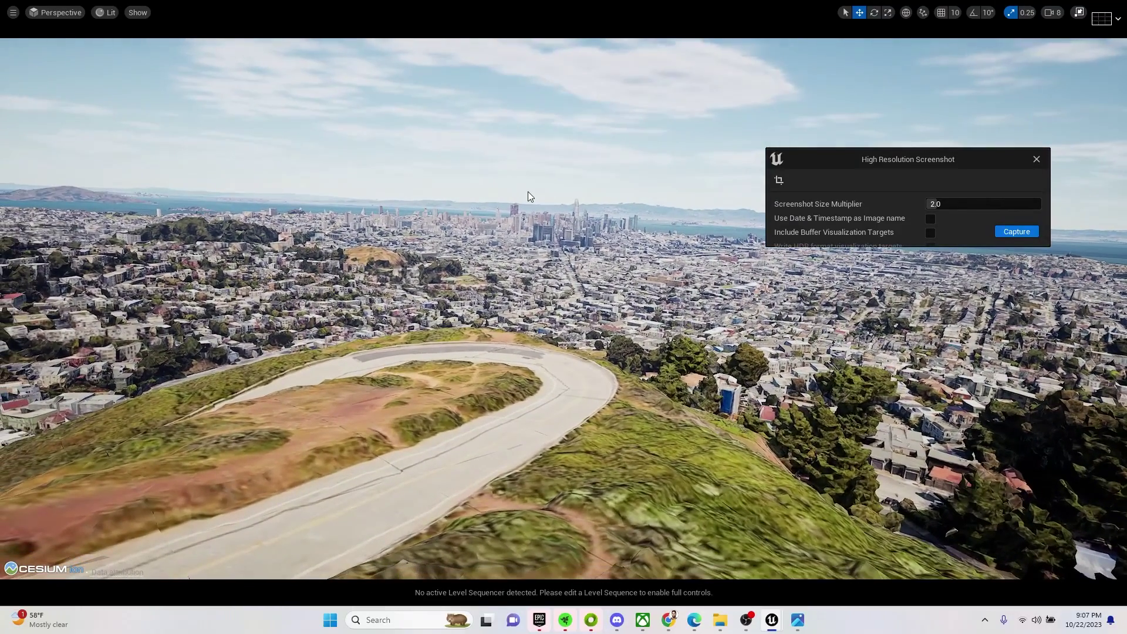
Step: Exit immersive mode and set the sun's Solar Time to 16.816
key(F11)
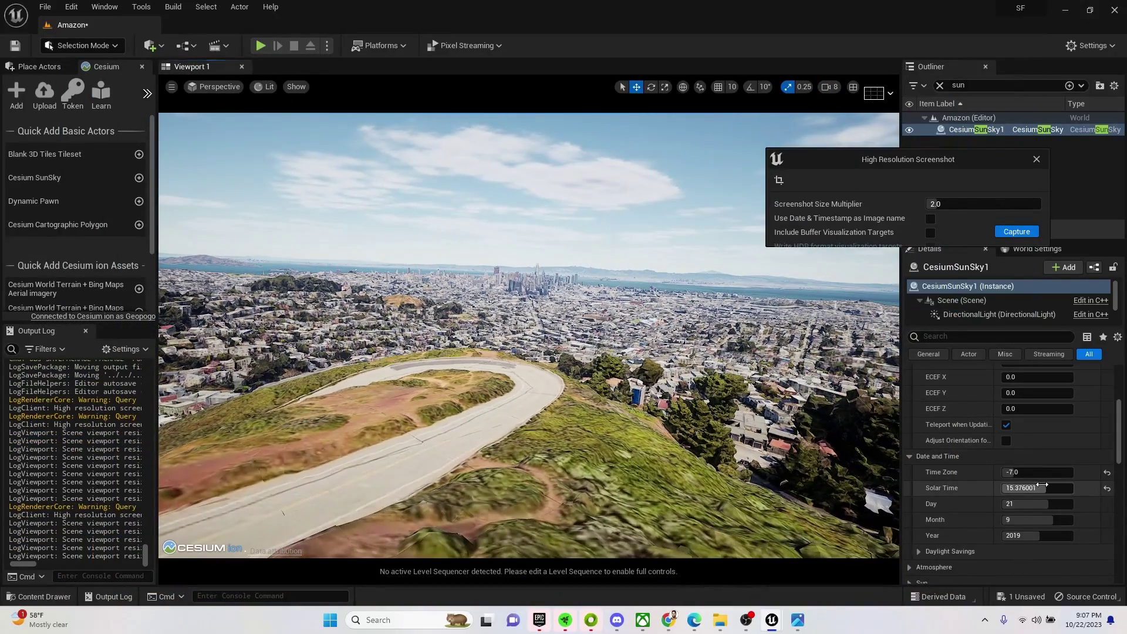
drag(1022, 488, 1036, 488)
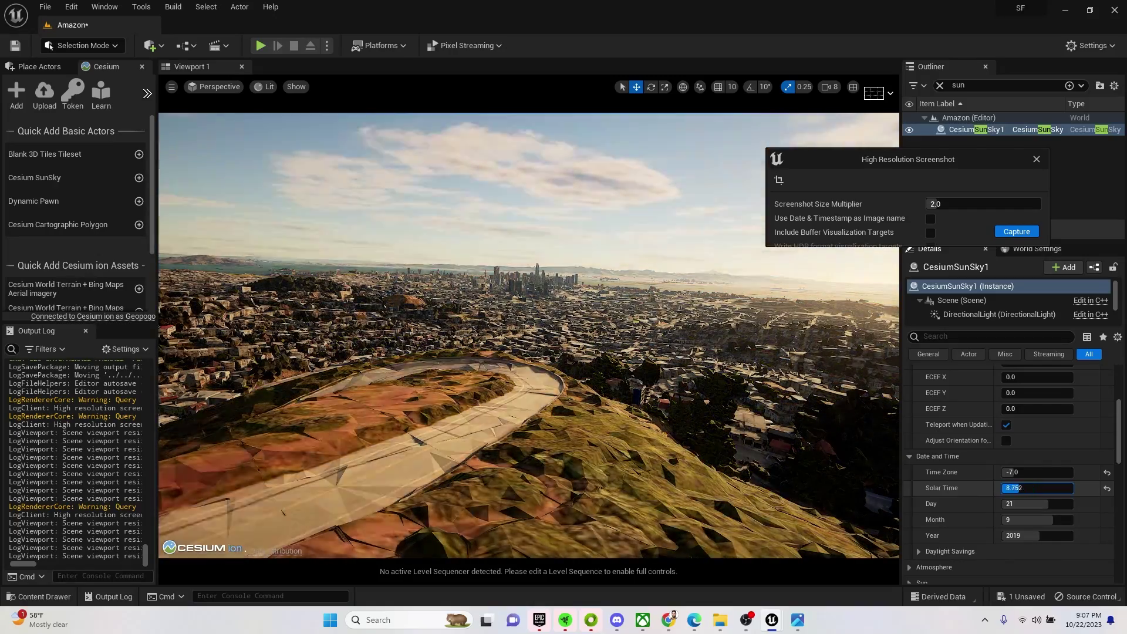
text(16.816)
key(Return)
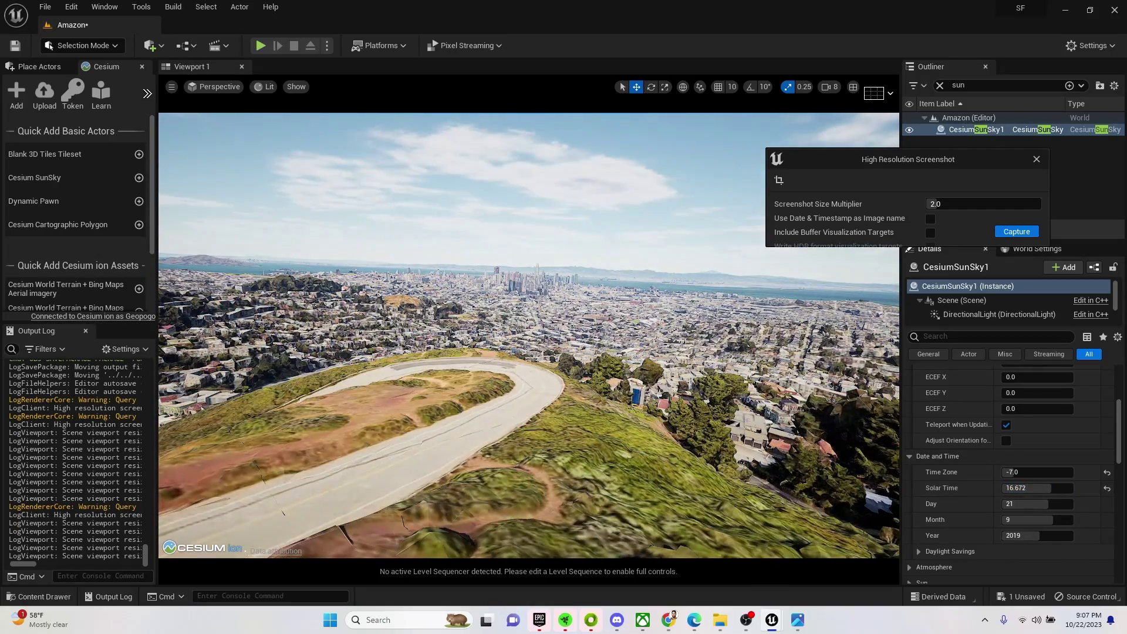
Step: Frame the hilltop road curve, capture a 2.0× screenshot, then fly down over the city
key(w)
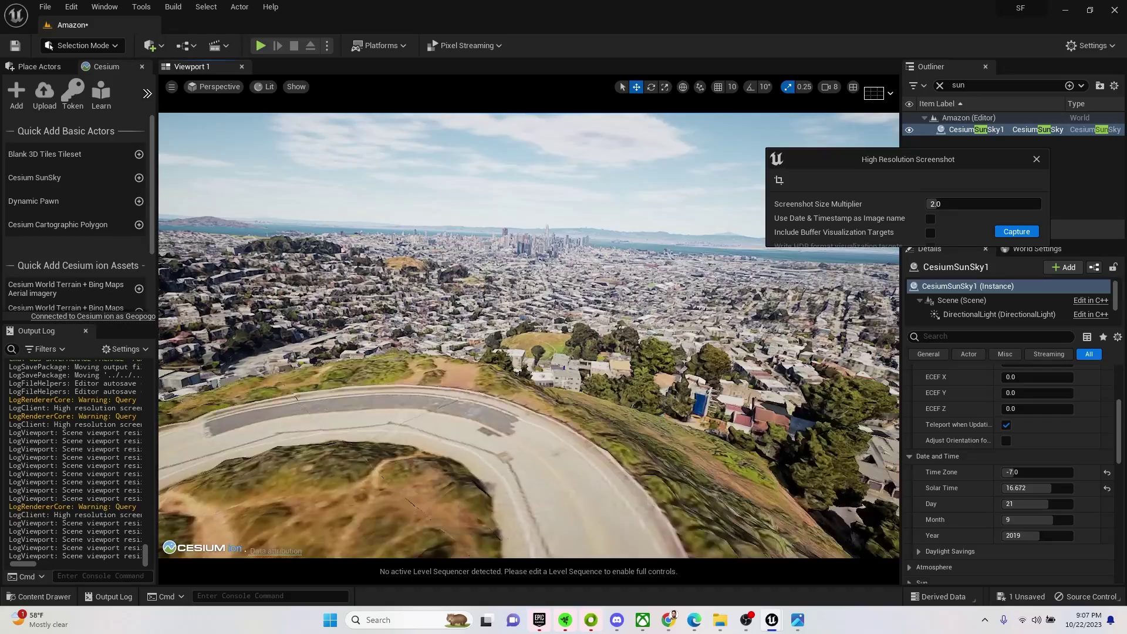
key(s)
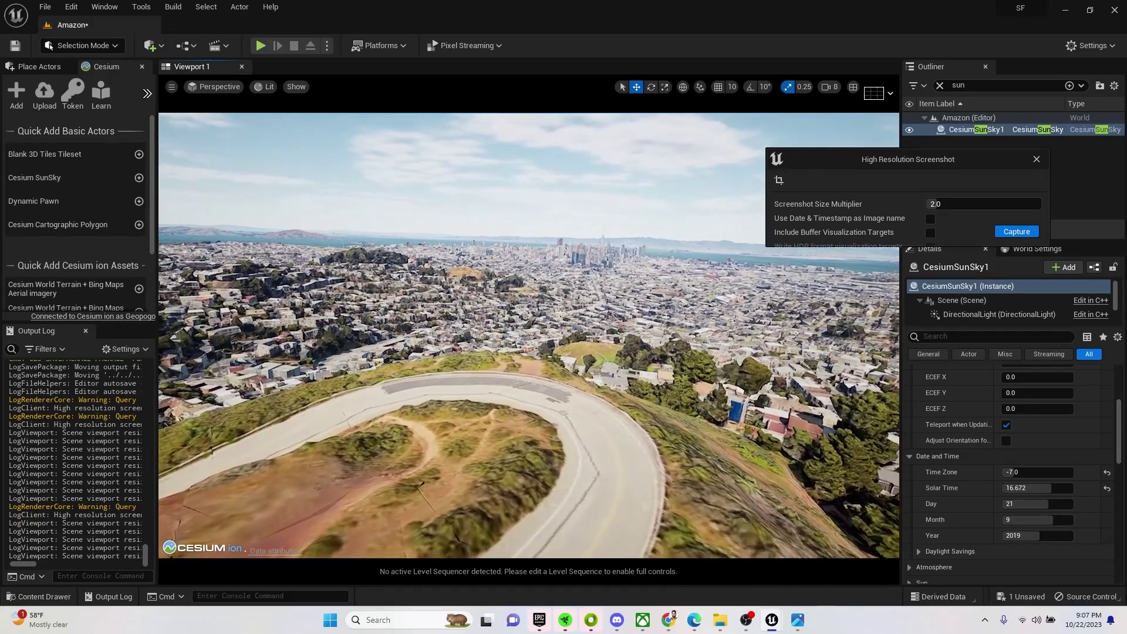
click(1018, 232)
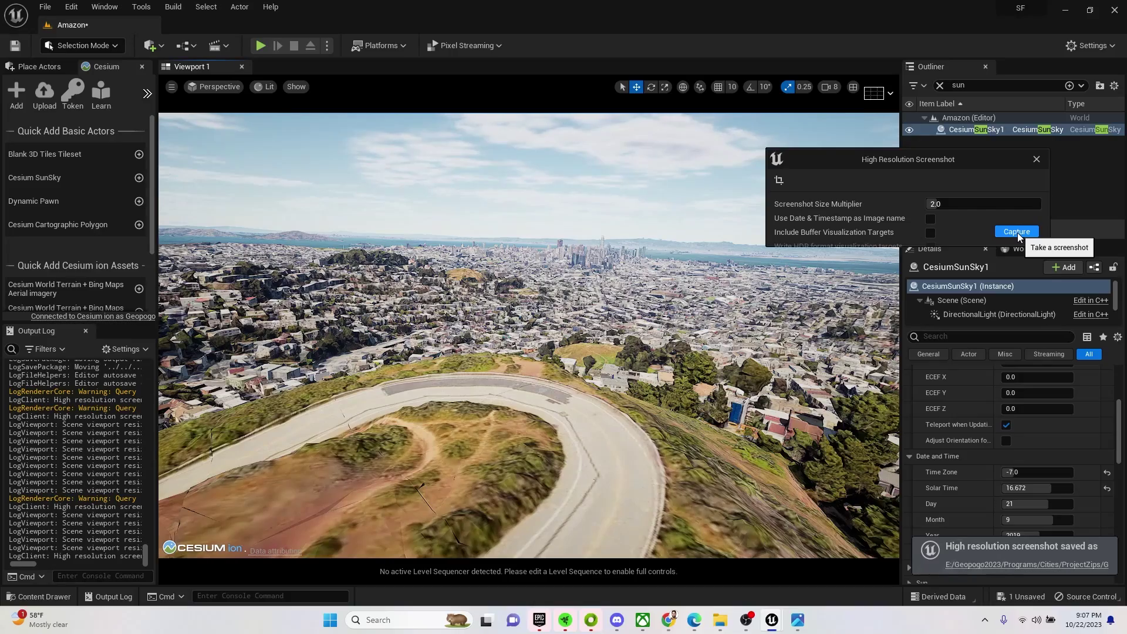
mouse_move(566, 194)
right_down()
mouse_move(566, 270)
mouse_move(566, 193)
mouse_move(547, 234)
right_up()
Step: Switch to the full-screen viewport near the downtown pyramid-topped skyscraper
key(F11)
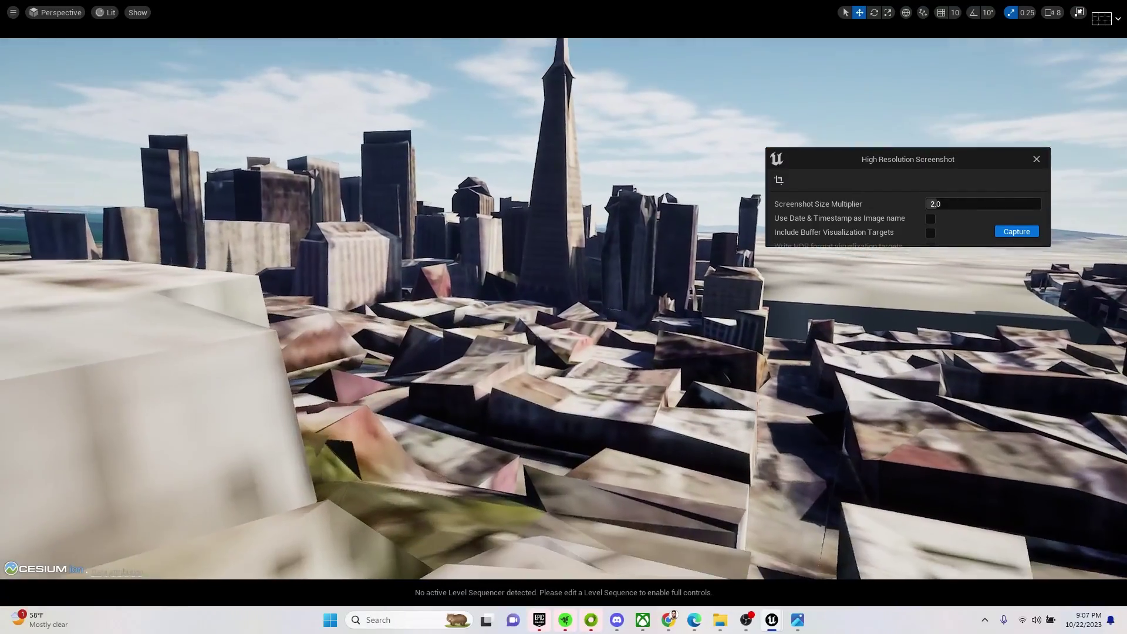
Step: Set Solar Time to 15.52, lower the time zone, and preview the lighting full screen
key(F11)
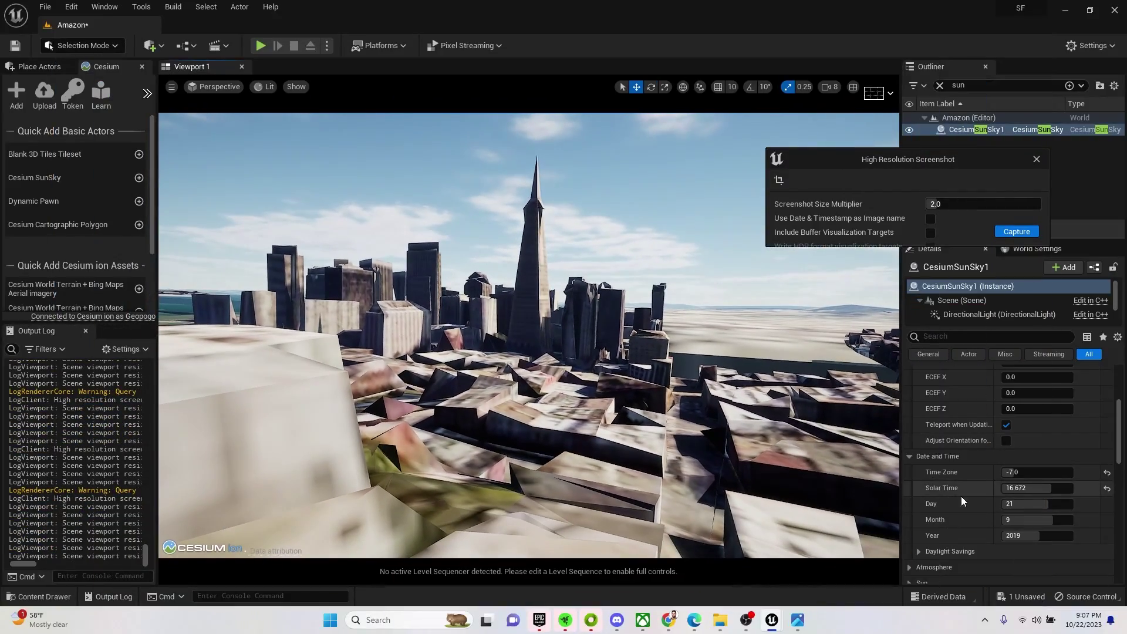
drag(1038, 488, 1039, 488)
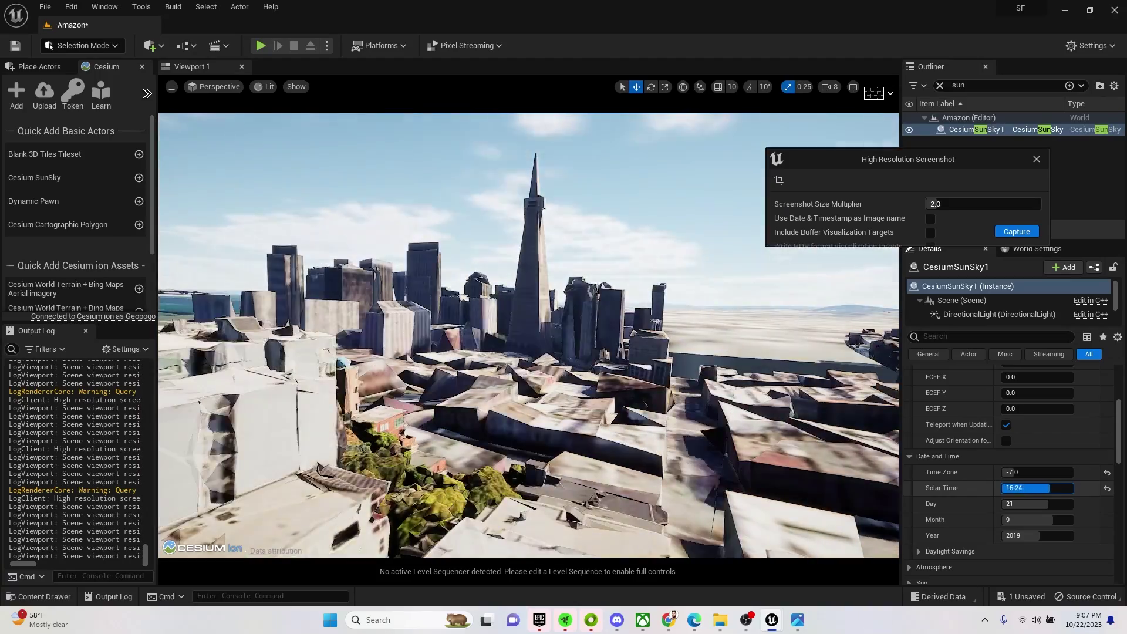
text(15.52)
key(Return)
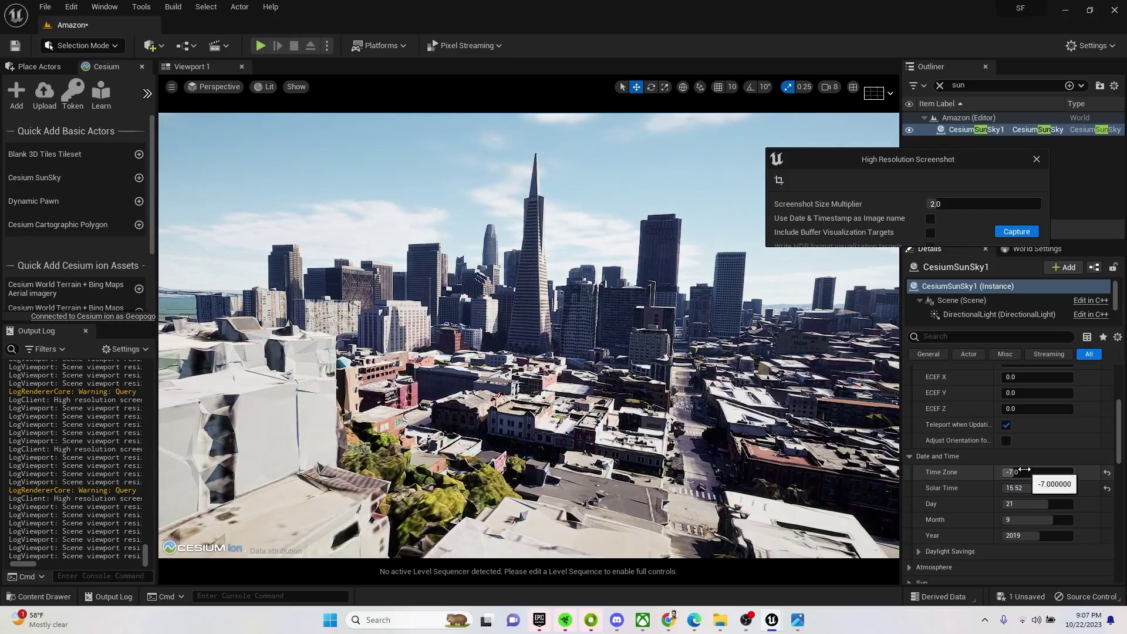
drag(1038, 472, 1038, 472)
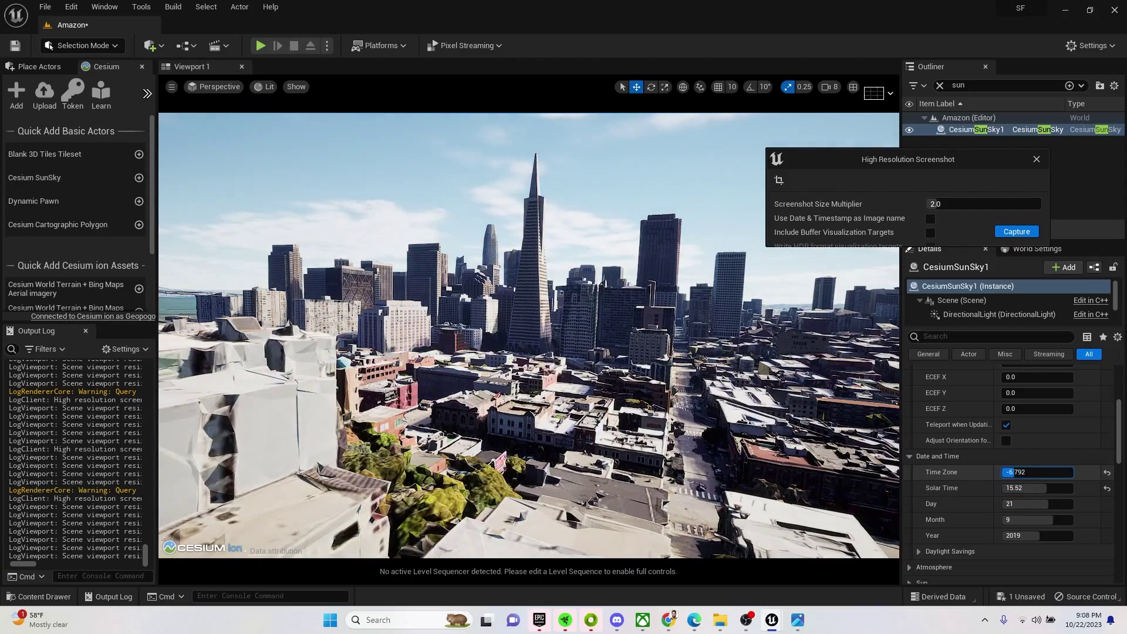
key(F11)
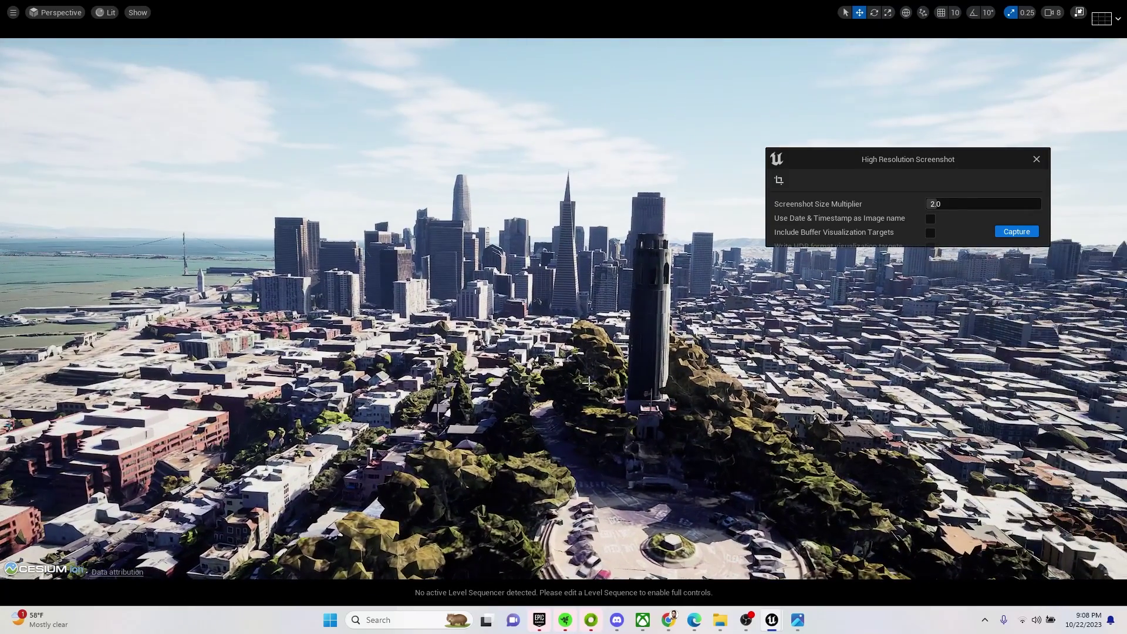
Step: Fine-tune the sun to Time Zone -3.256 and Solar Time 17.68
key(F11)
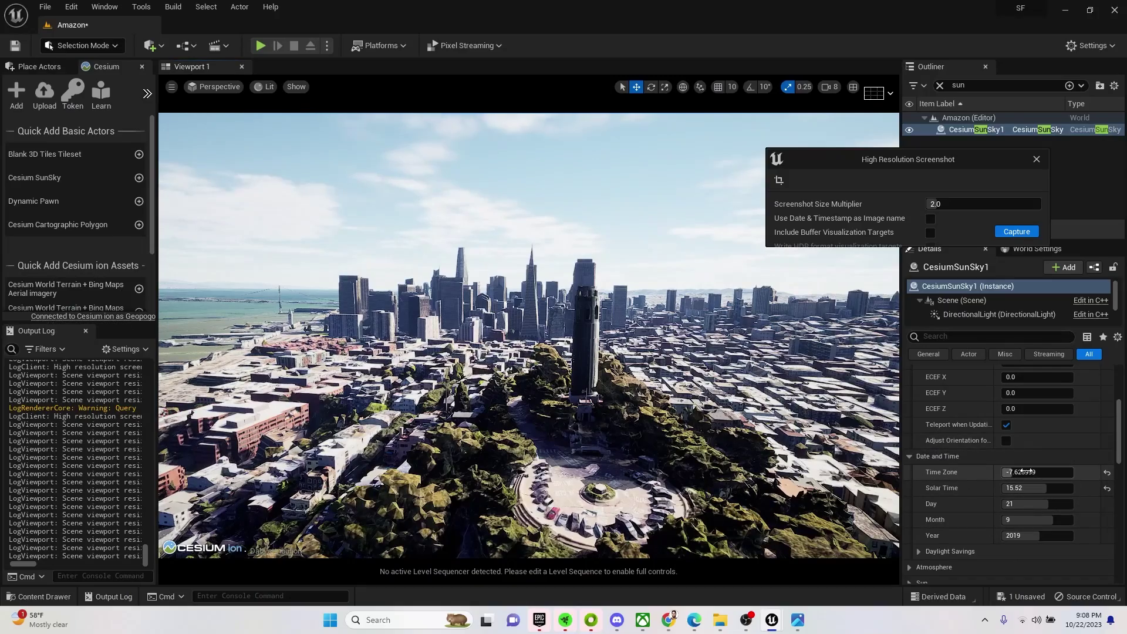
drag(1022, 472, 1036, 471)
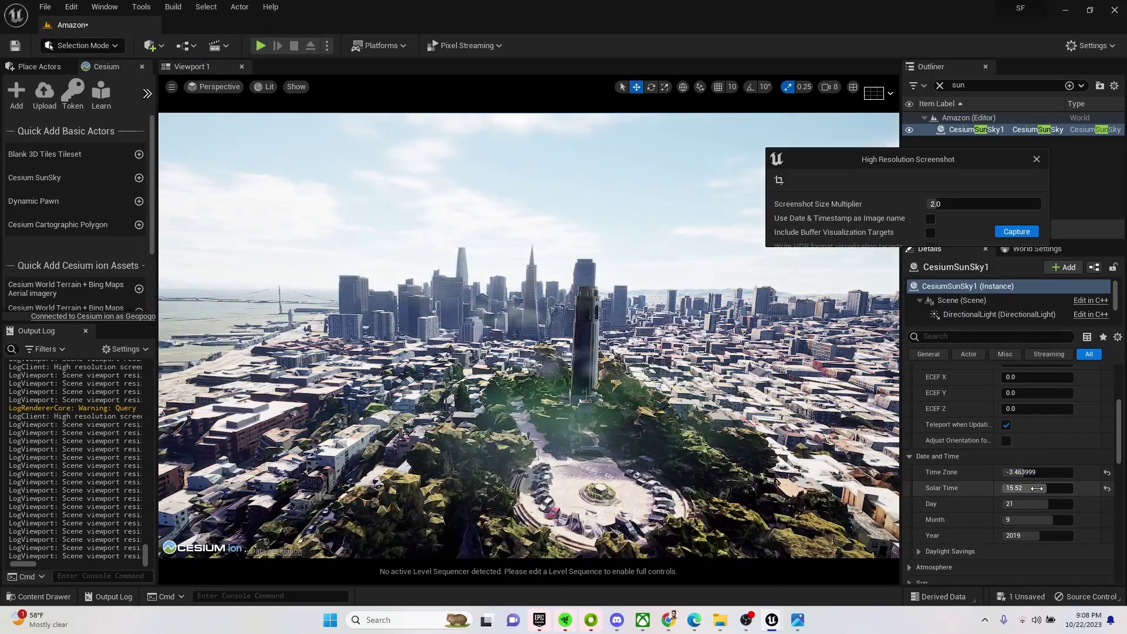
mouse_move(1044, 488)
mouse_down()
mouse_move(1068, 488)
mouse_move(965, 489)
mouse_up()
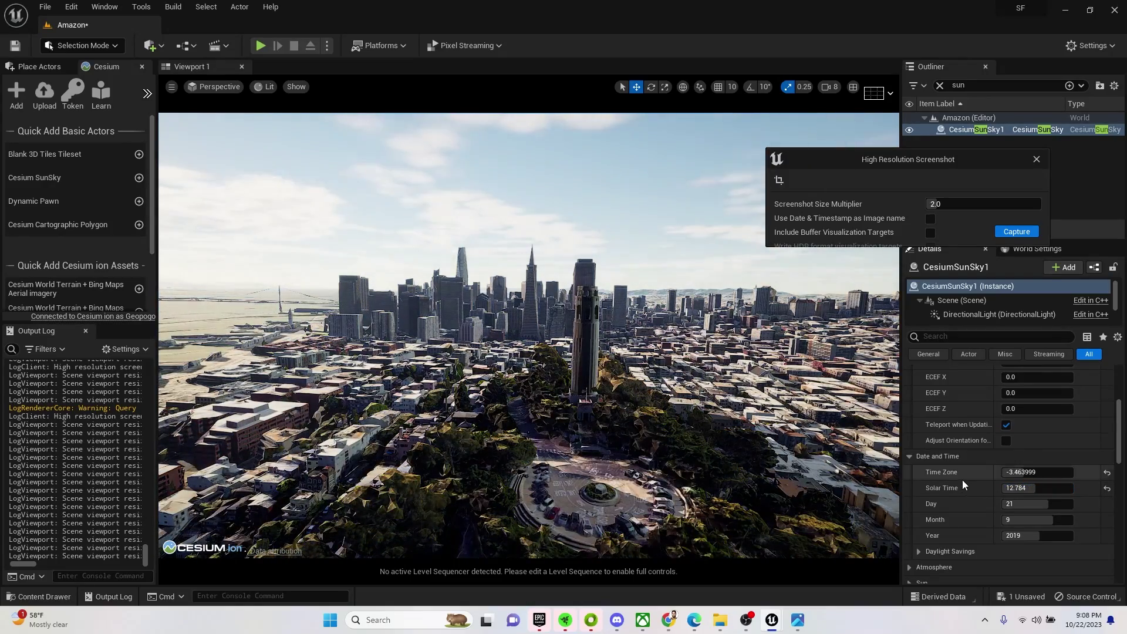
drag(1048, 492, 1062, 492)
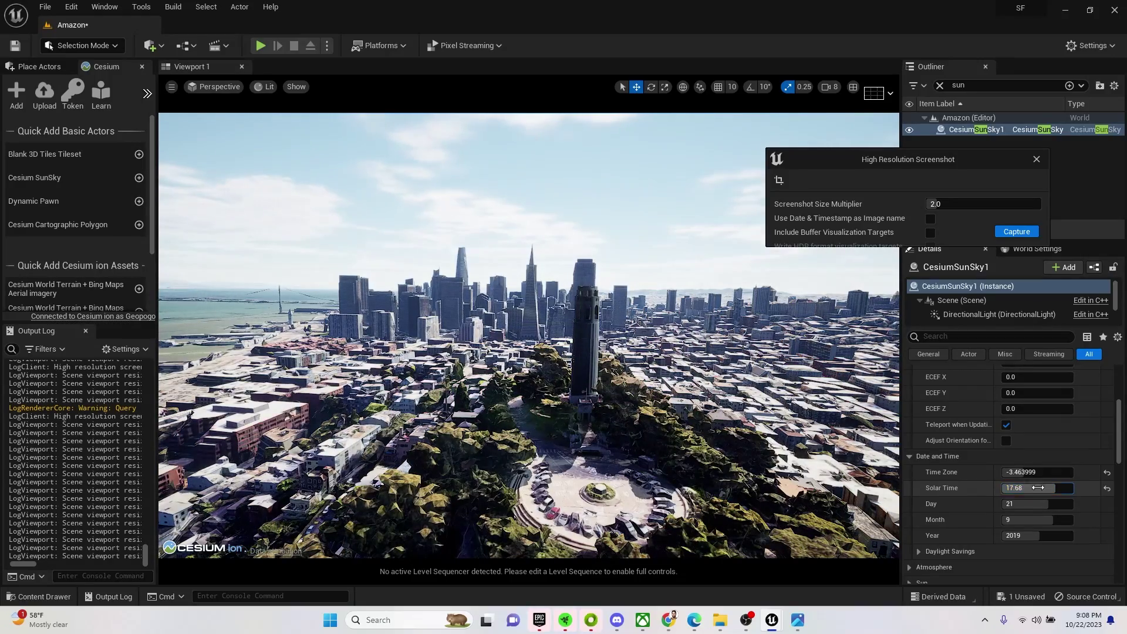
drag(1030, 473, 957, 472)
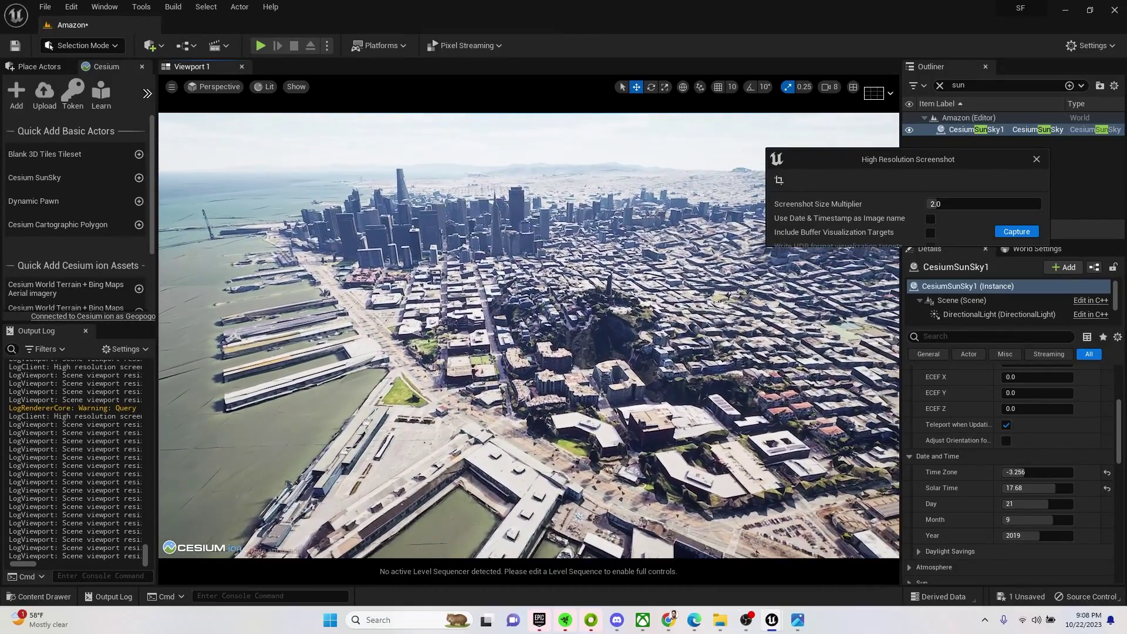
Step: Drag Solar Time back to 12.928 and check the Sun's Level Directional Light, left at None
mouse_move(1047, 491)
mouse_down()
mouse_move(1022, 490)
mouse_move(1064, 488)
mouse_move(1016, 472)
mouse_move(1050, 485)
mouse_up()
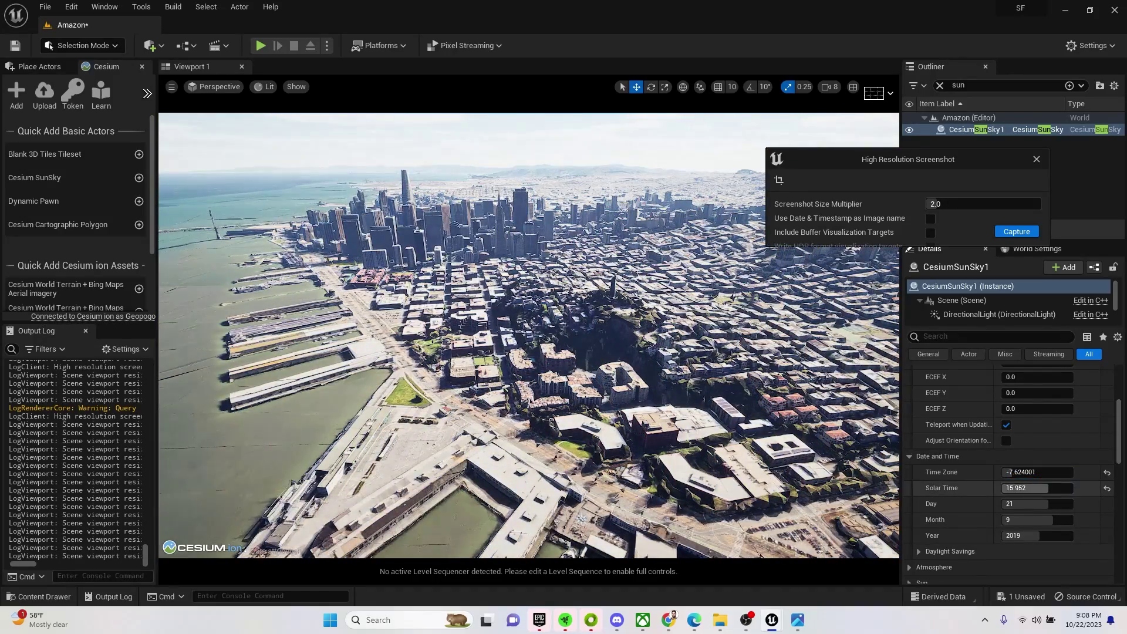
scroll(1059, 519, down, 2)
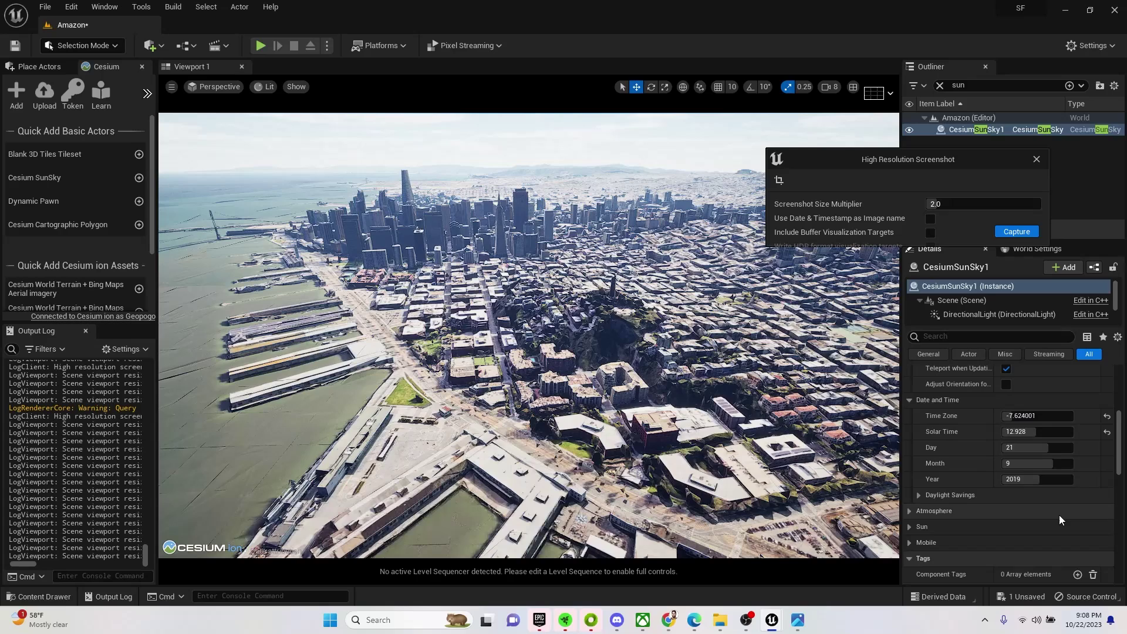
click(914, 529)
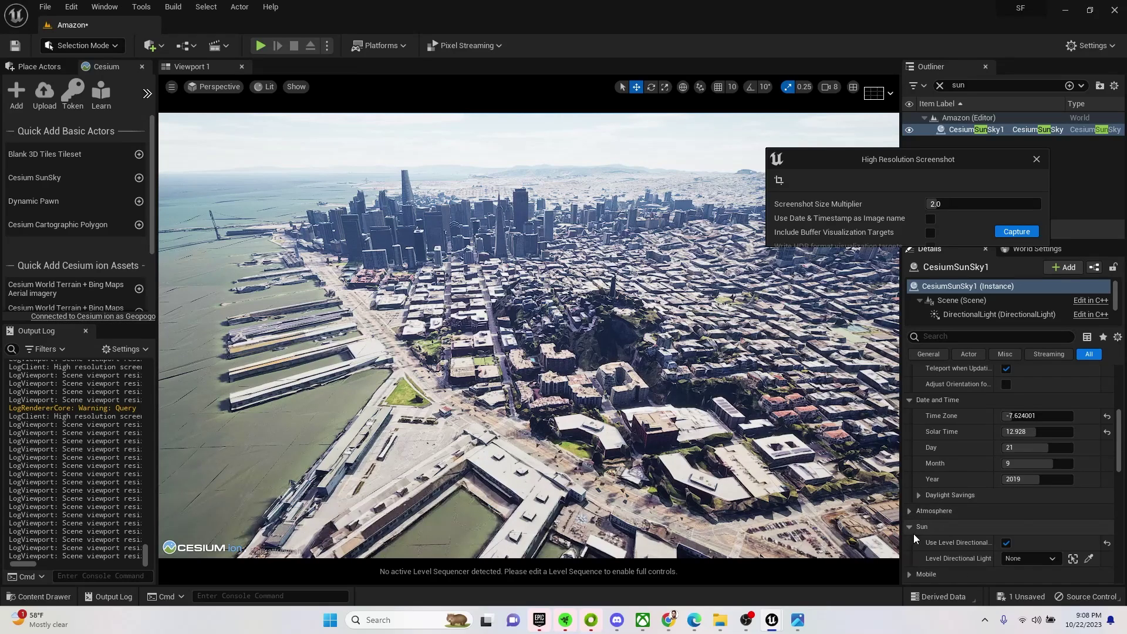
scroll(970, 538, down, 3)
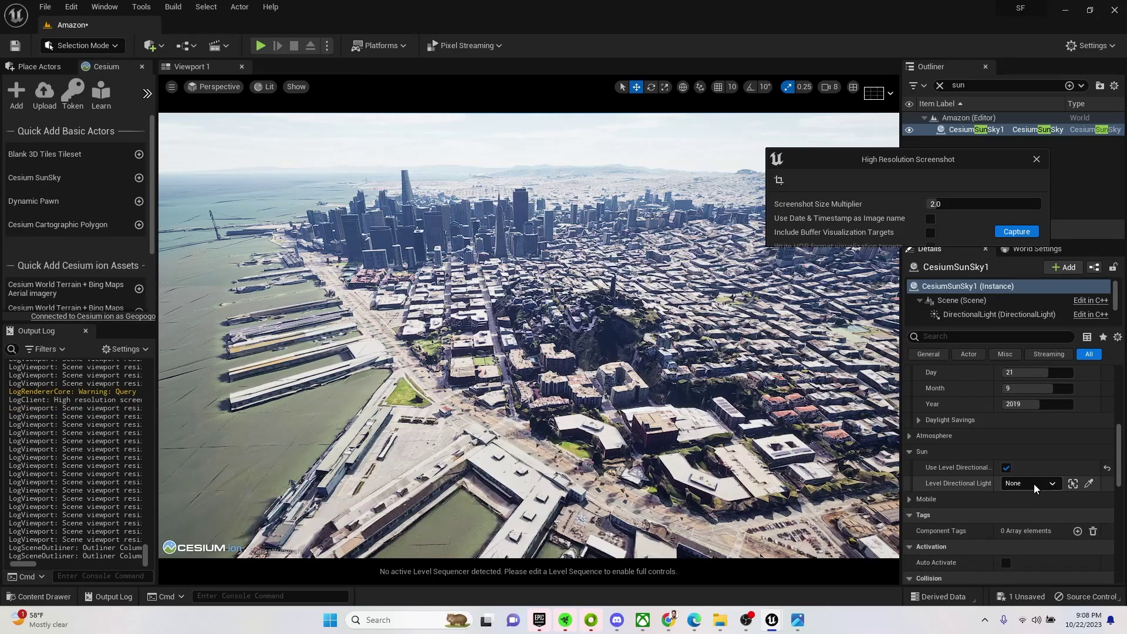
click(1034, 484)
scroll(1026, 534, down, 3)
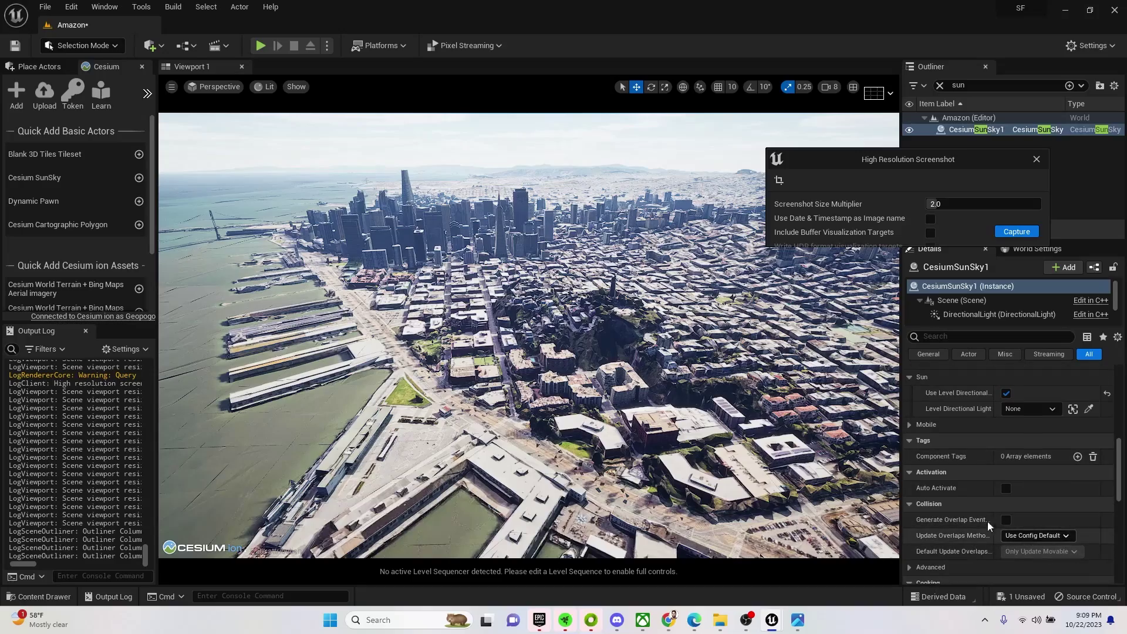
scroll(1027, 513, down, 3)
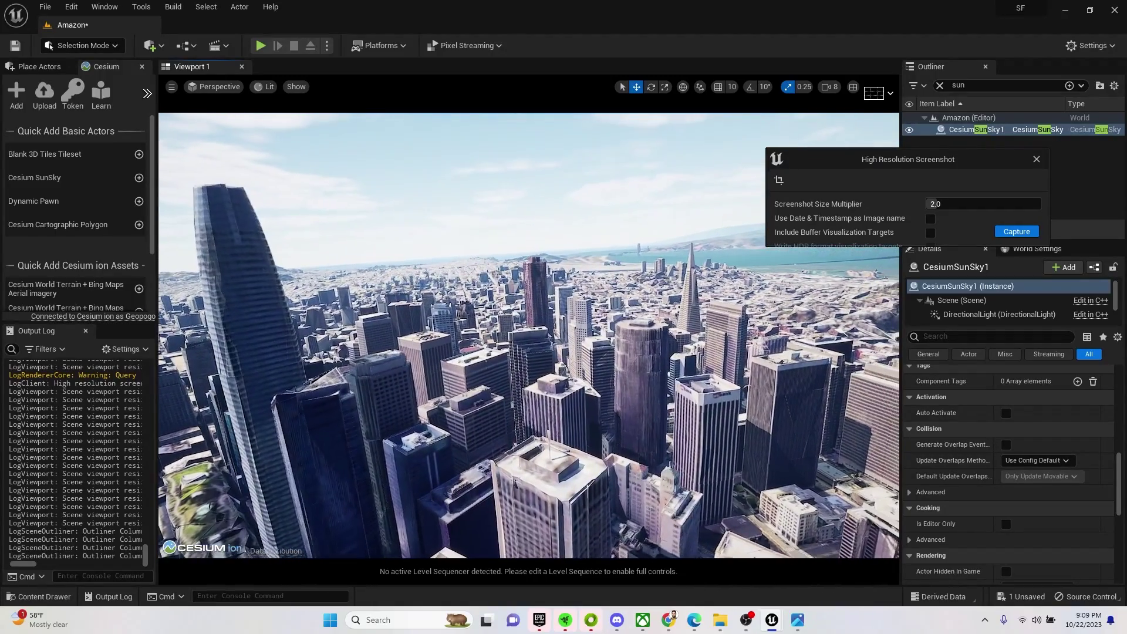
Step: Set the sun to morning Solar Time 8.896 and capture a high-resolution screenshot of the waterfront
key(F11)
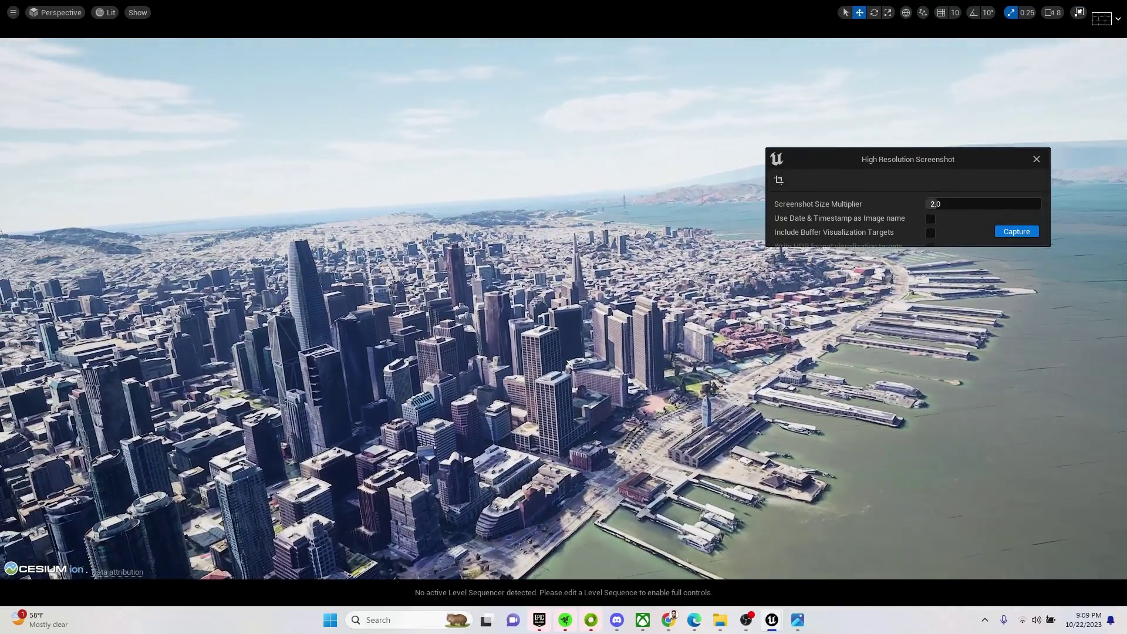
key(F11)
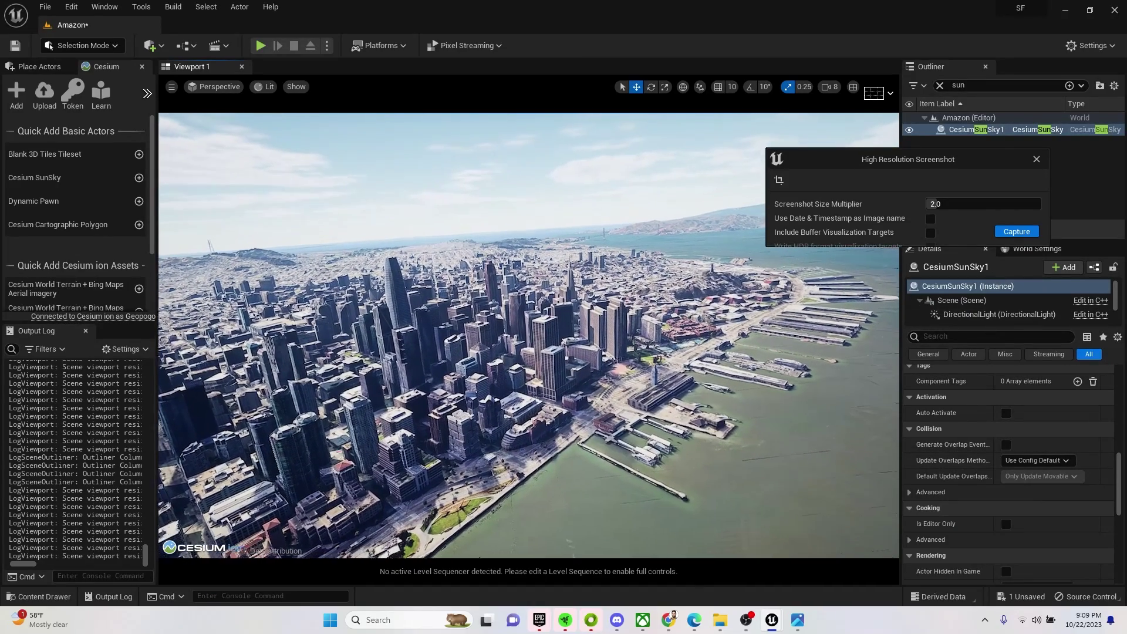
scroll(1045, 423, up, 3)
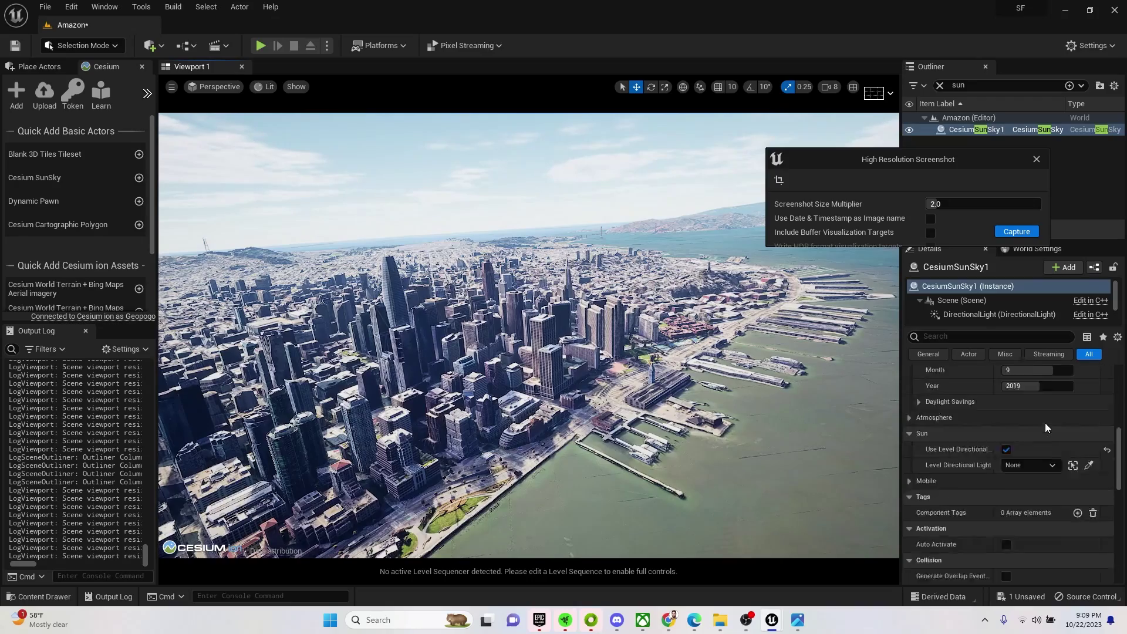
scroll(1045, 421, up, 2)
drag(1046, 450, 1028, 450)
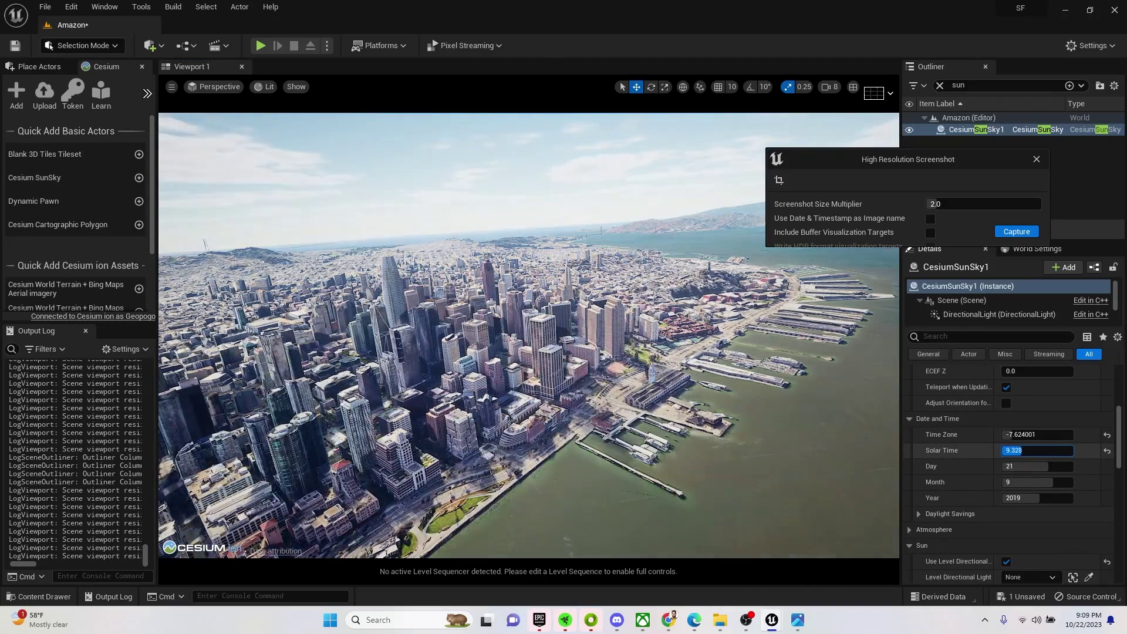
right_drag(722, 445, 733, 452)
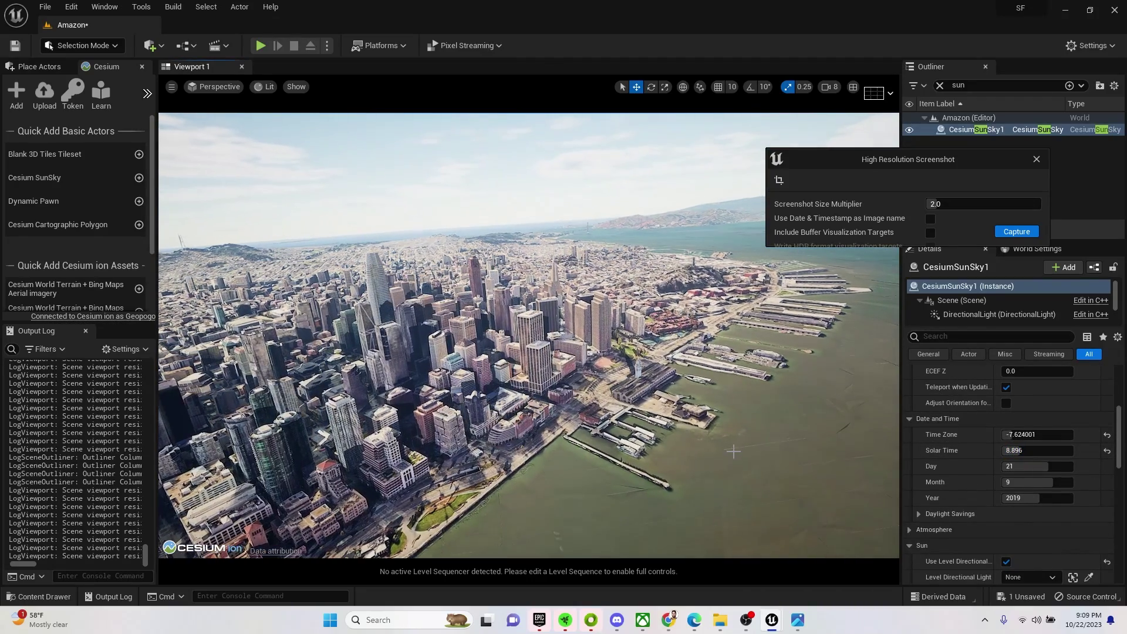
click(1004, 233)
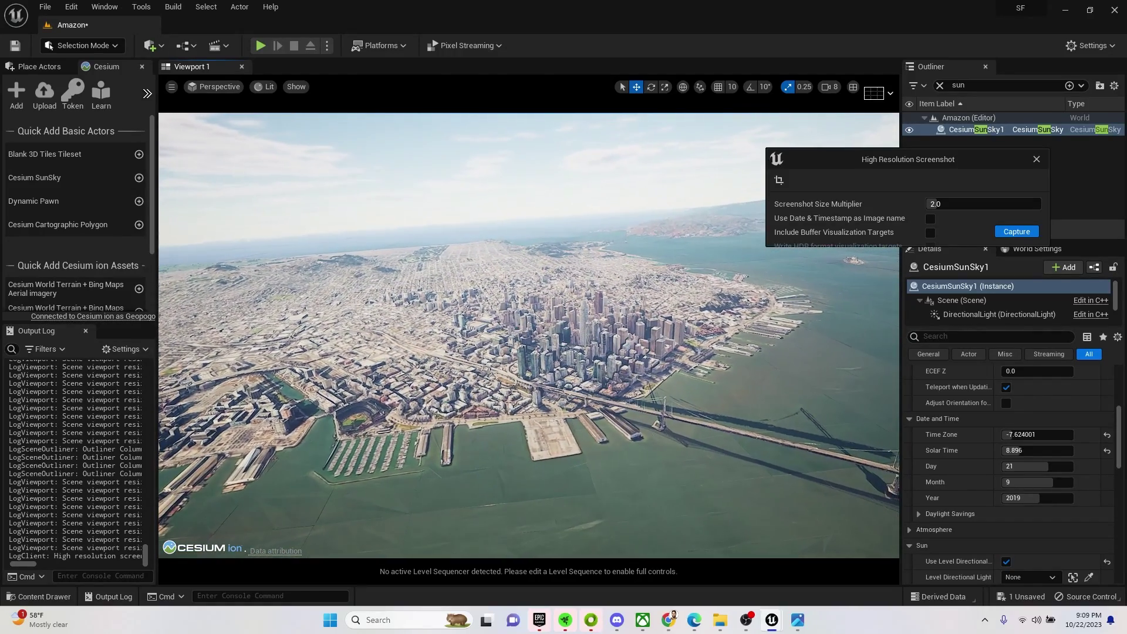
Step: Capture a second high-resolution screenshot of the bay view, then make the viewport fill the screen
click(1019, 233)
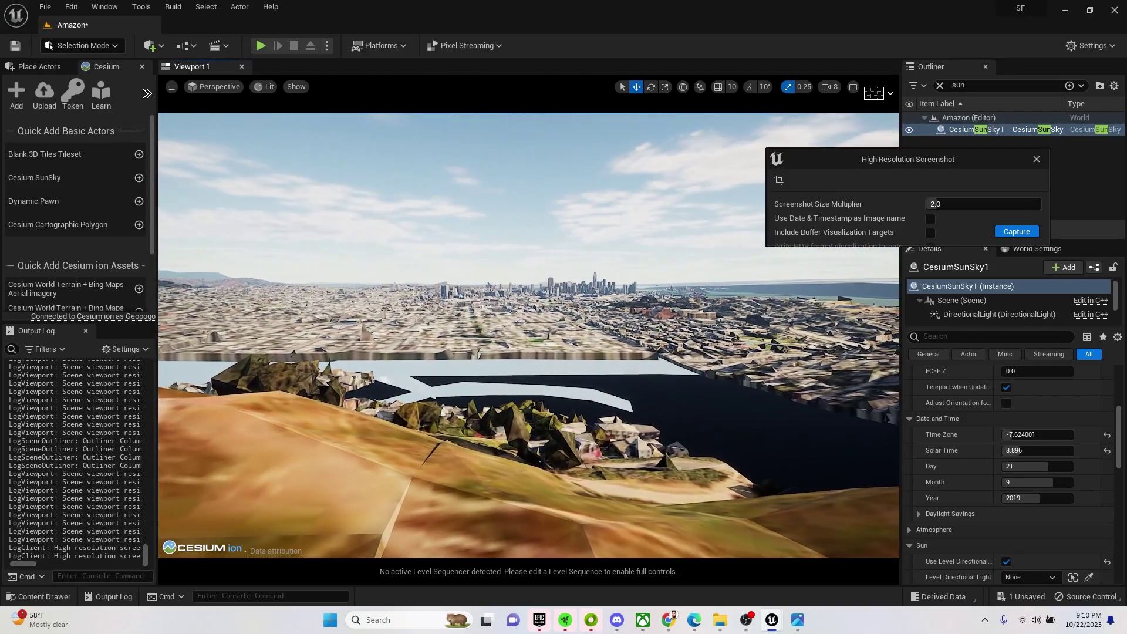
key(F11)
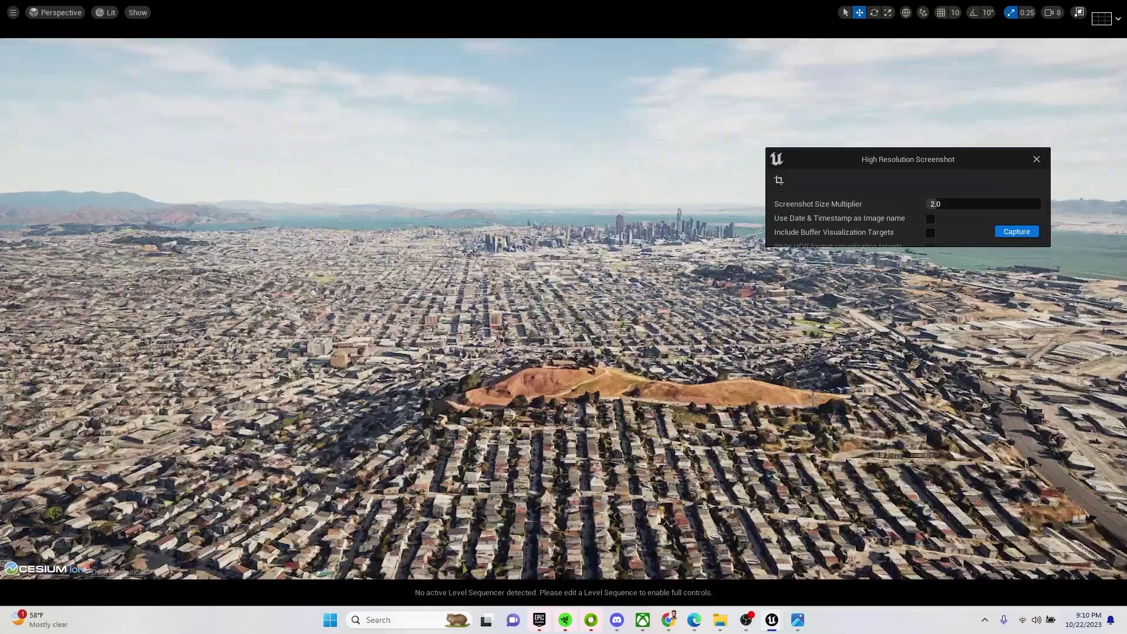
Step: Try a sunset sun time, then capture two screenshots of the bare hill from different aerial angles
key(F11)
mouse_move(1022, 450)
mouse_down()
mouse_move(1051, 451)
mouse_move(1025, 451)
mouse_up()
key(F11)
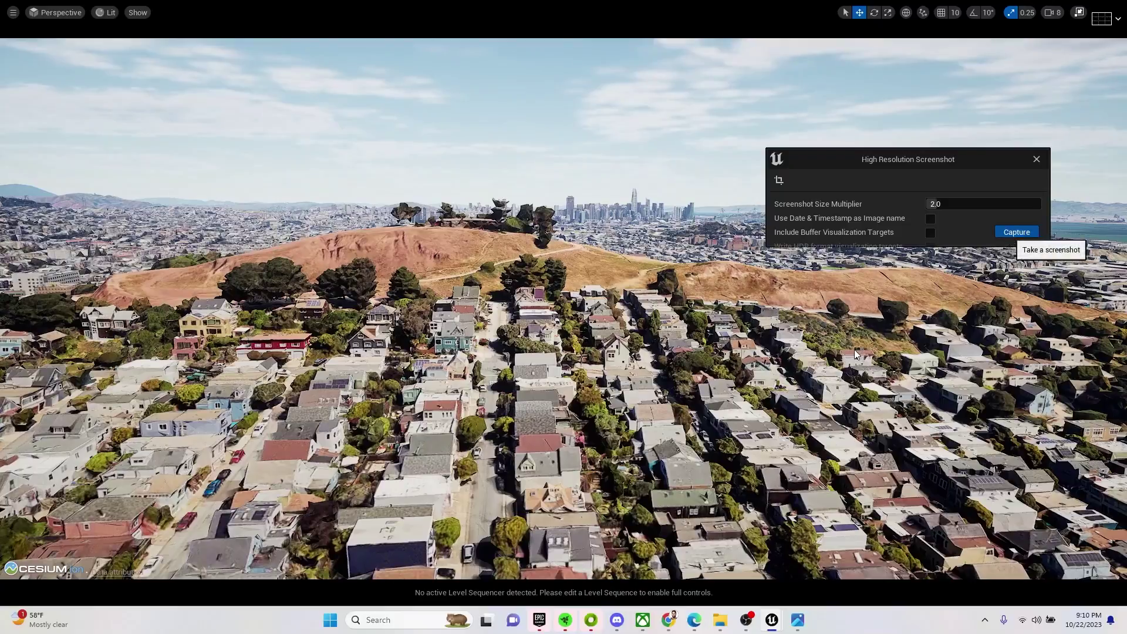
click(1017, 232)
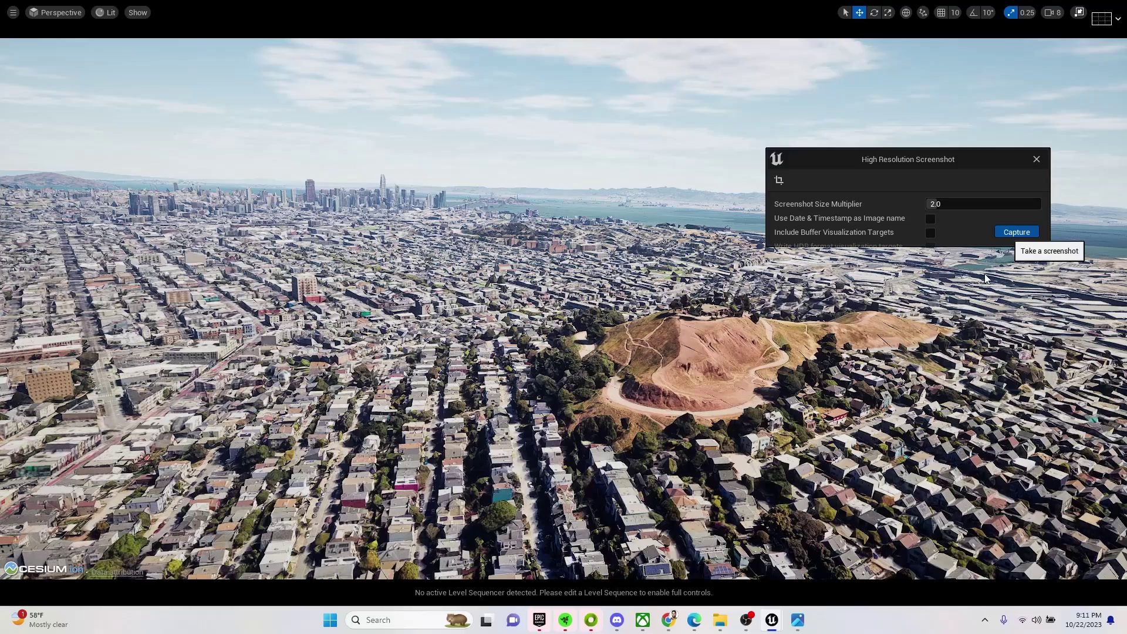
click(1016, 232)
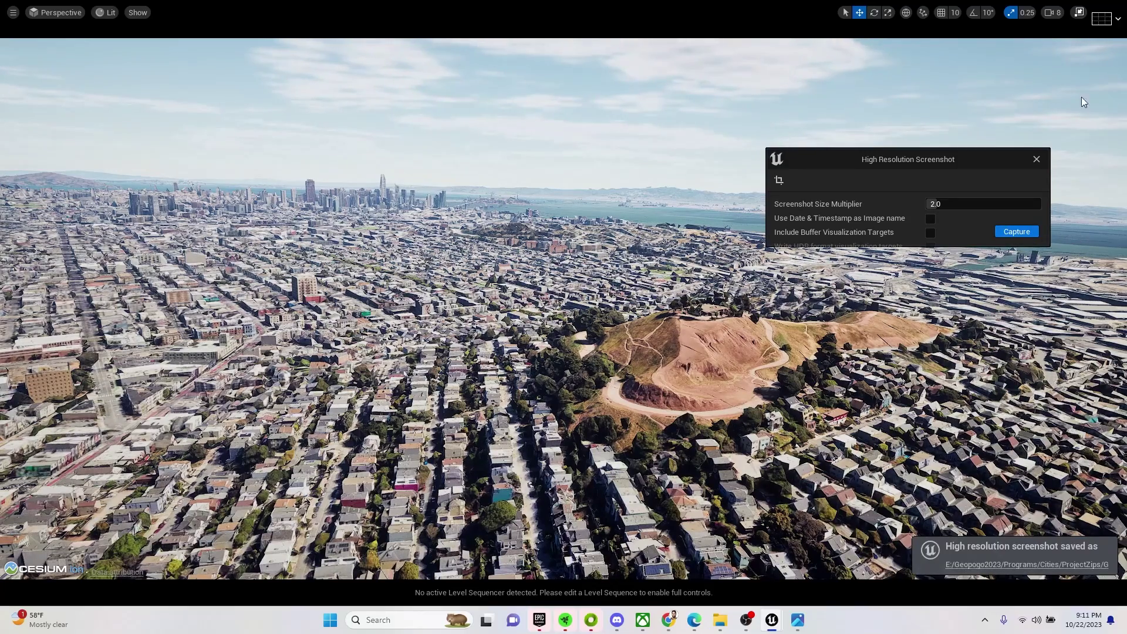
Step: Move the sun later to about Solar Time 18.5 and return to the fullscreen viewport
key(F11)
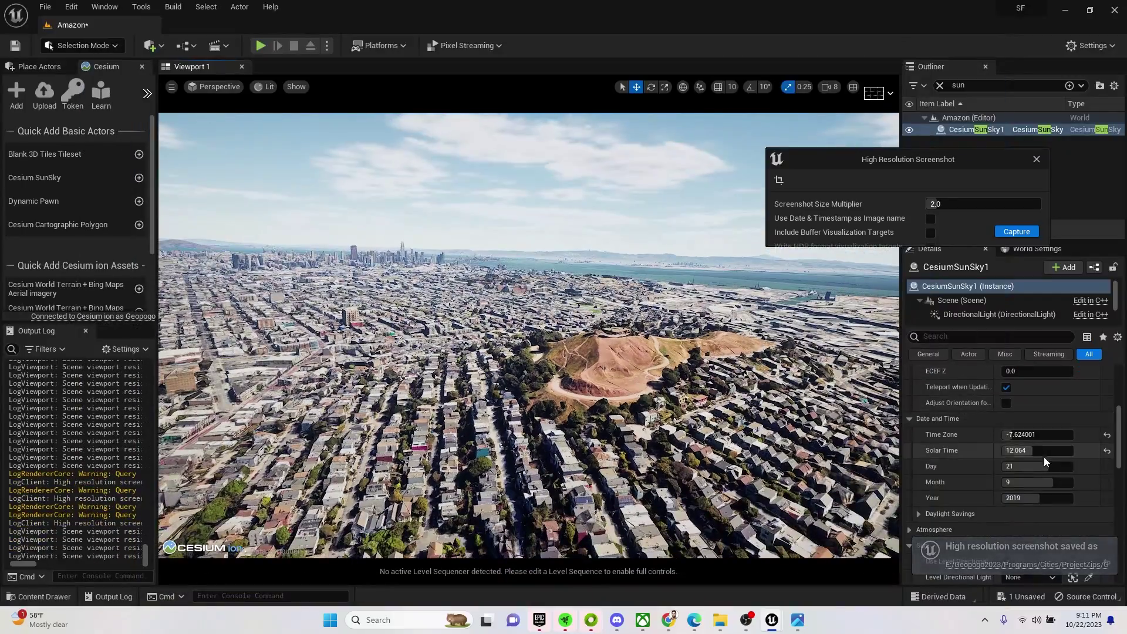
drag(1038, 450, 1052, 450)
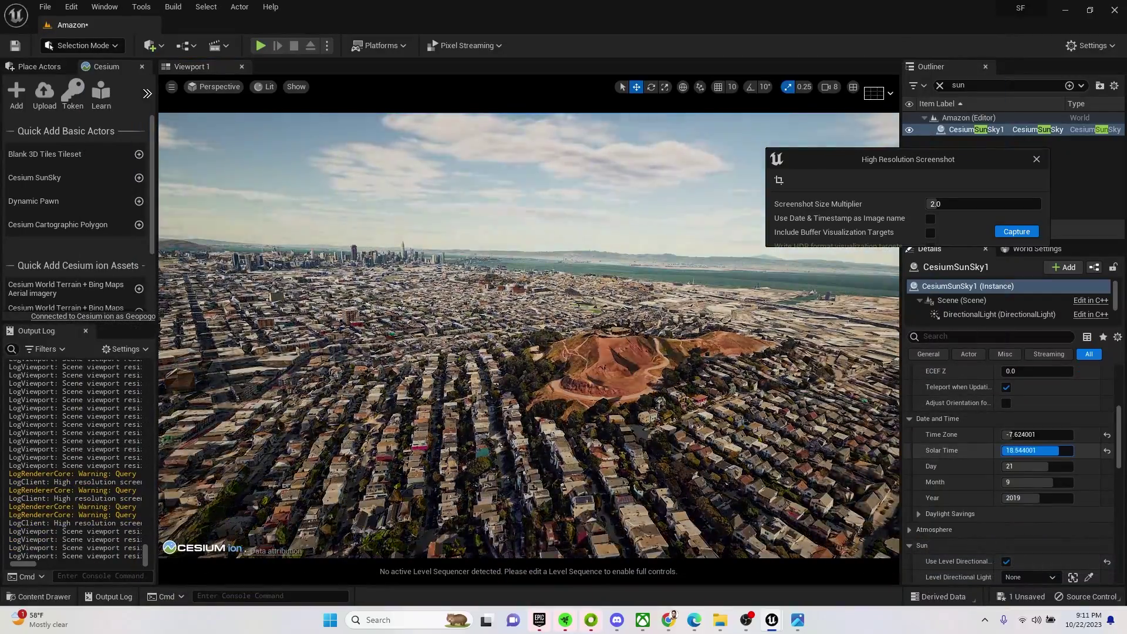
key(F11)
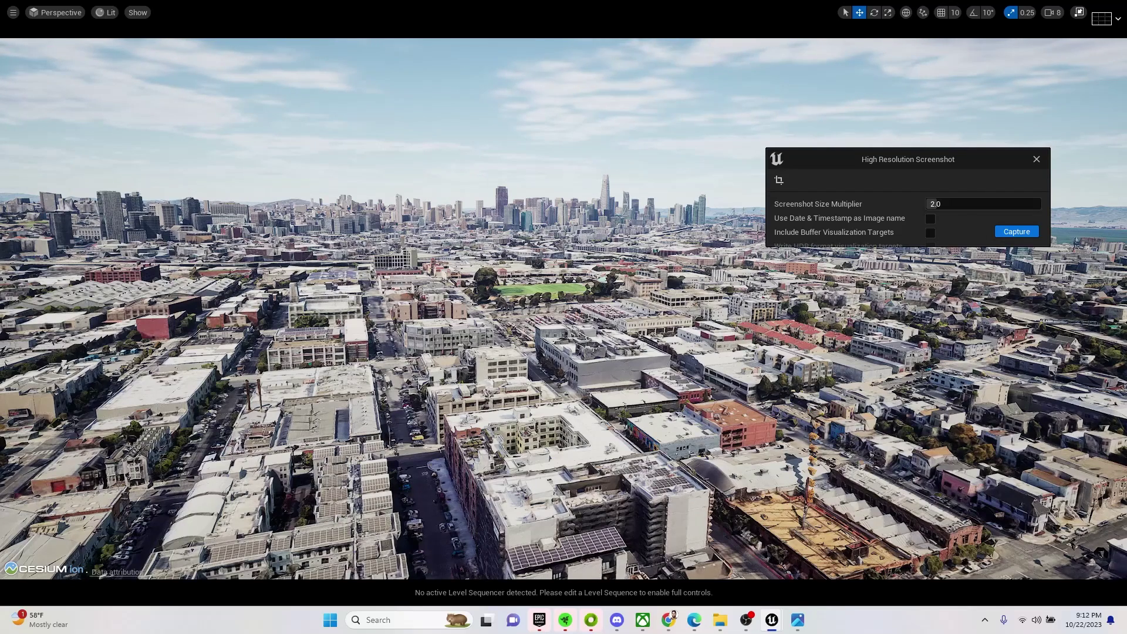
Step: Fly toward downtown until the curving elevated freeway fills the foreground below the skyline
right_drag(918, 246, 918, 264)
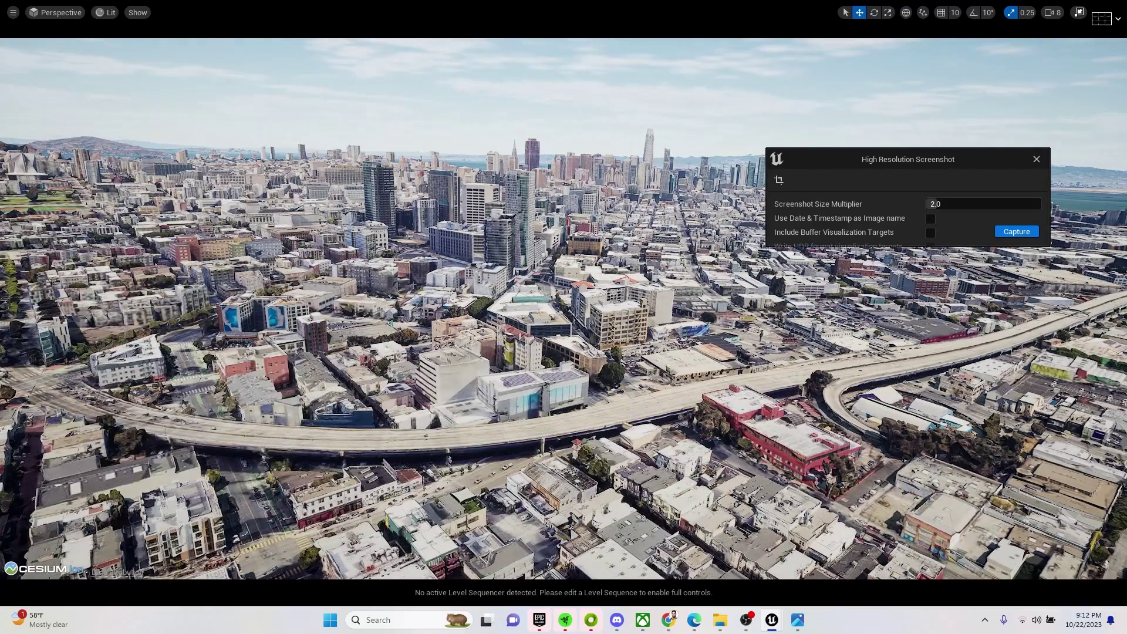
right_drag(917, 264, 904, 258)
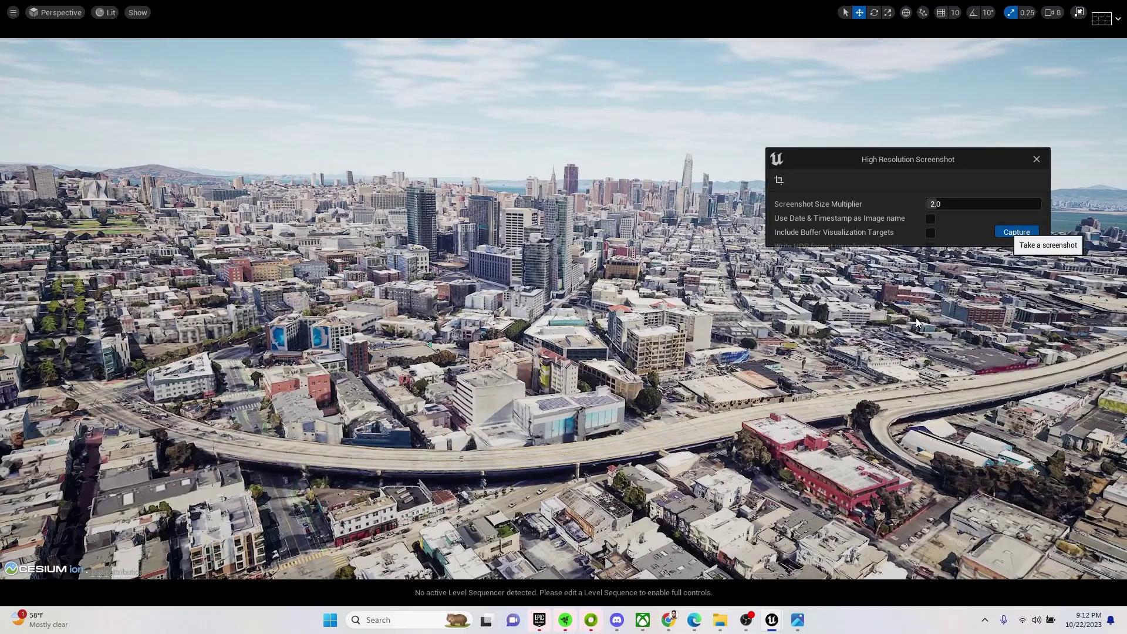
Step: Set the CesiumSunSky Solar Time to 15.376 and return to the fullscreen city view
key(F11)
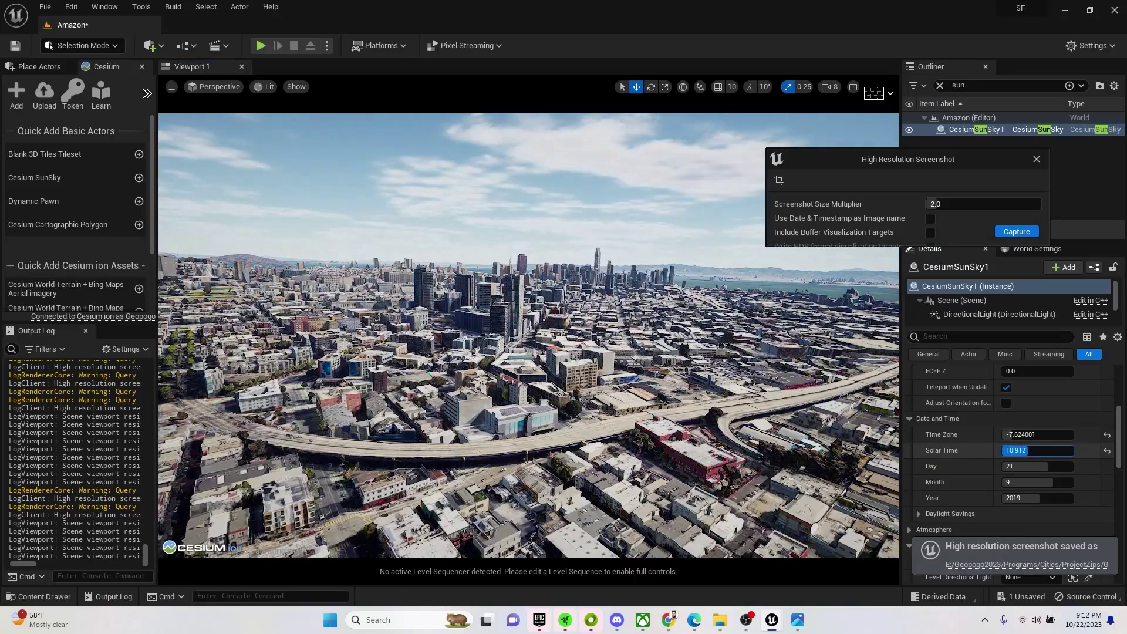
text(15.376)
key(Return)
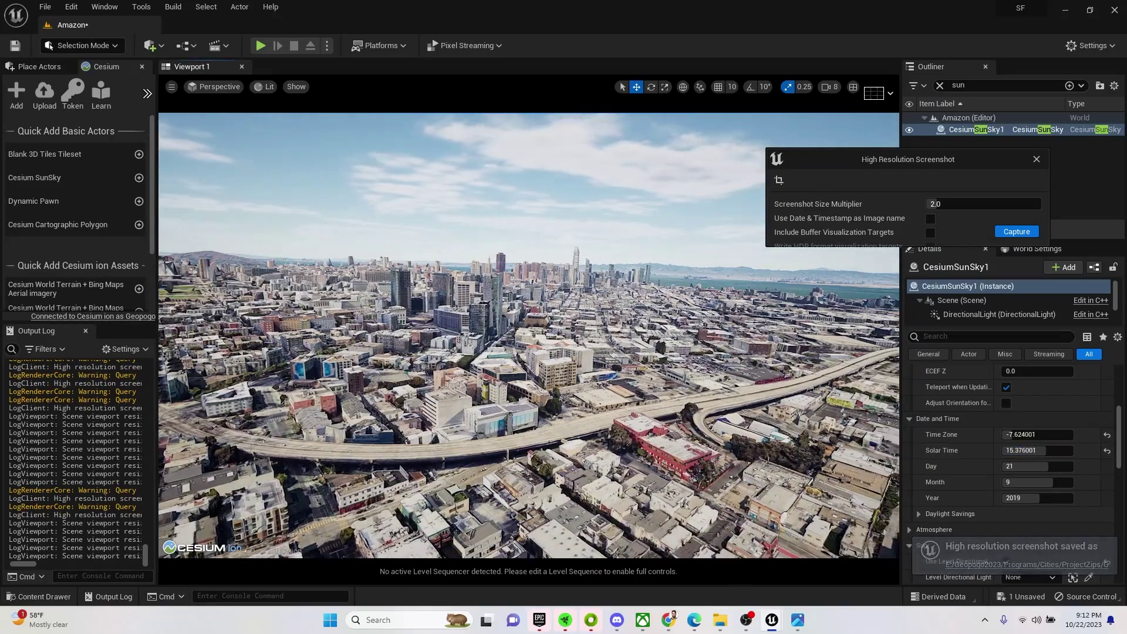
key(F11)
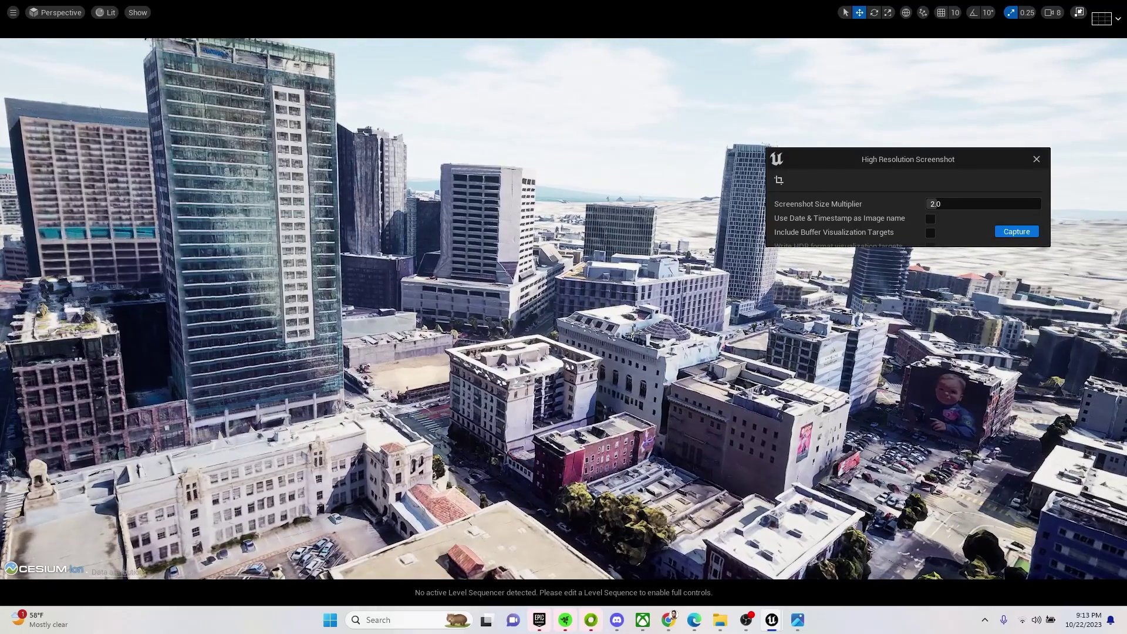
Step: Set Solar Time to 16.24 and capture a screenshot of the towers beside the domed civic building
key(F11)
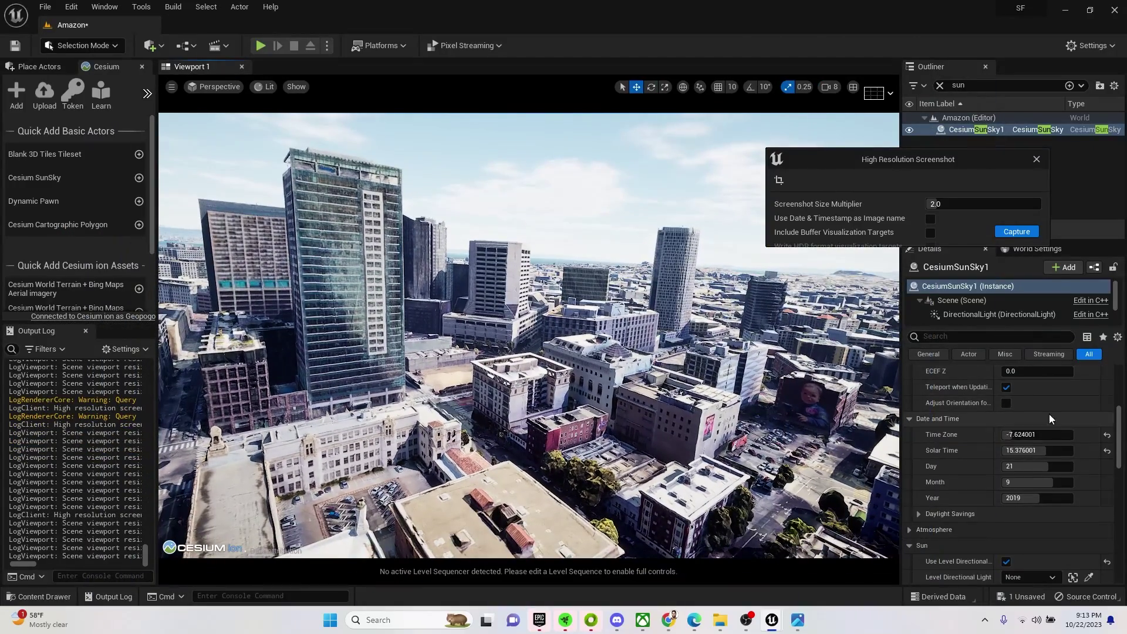
text(16.24)
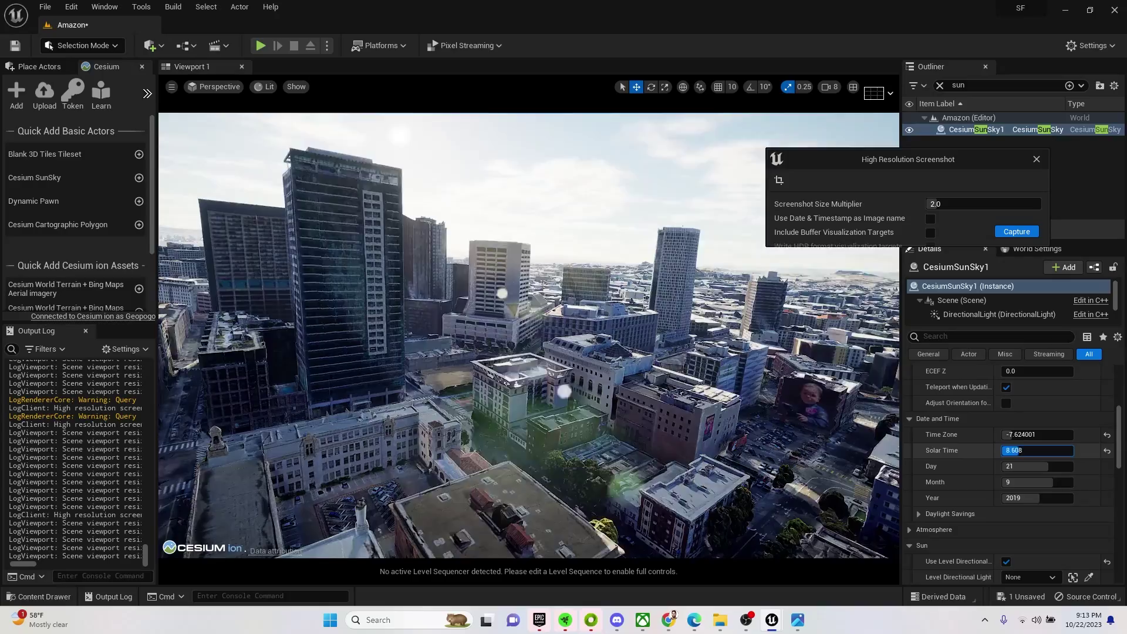
key(Return)
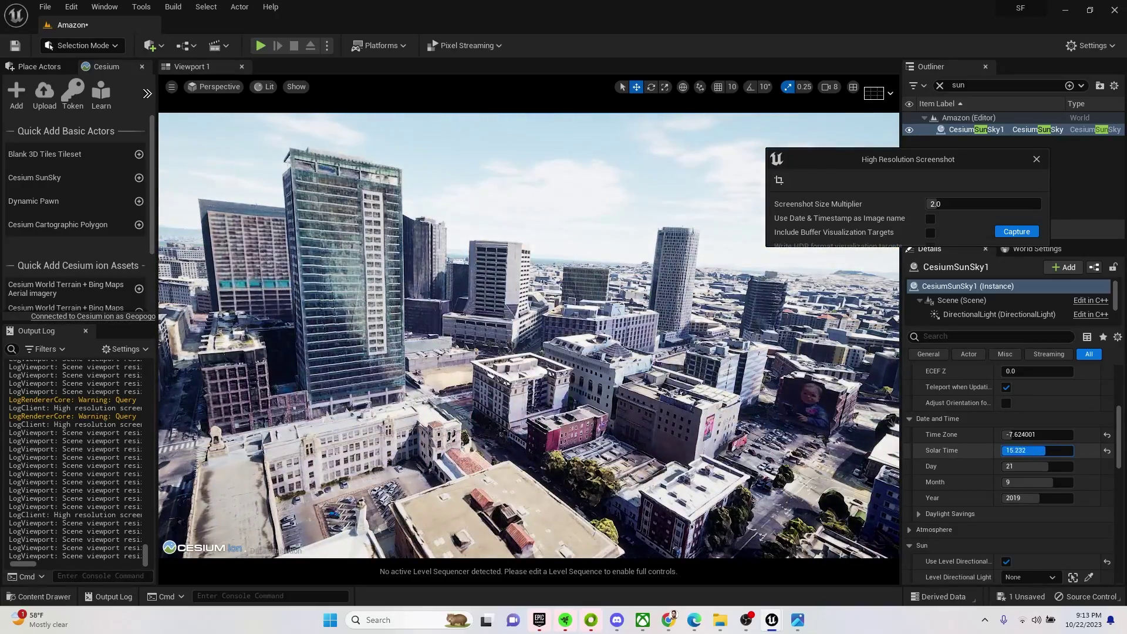
key(F11)
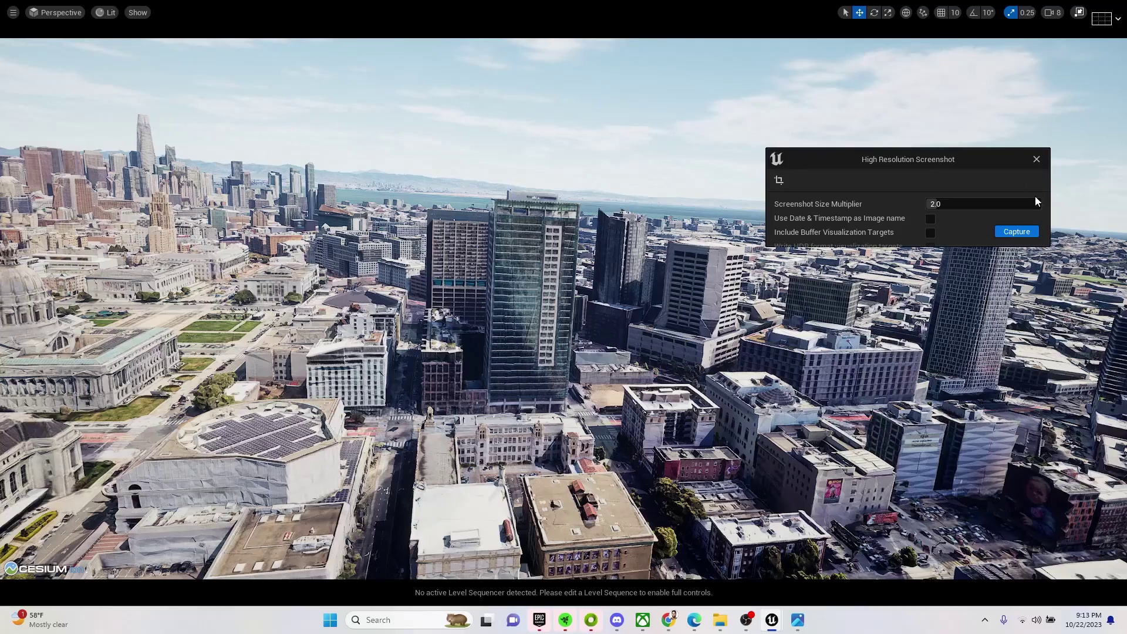
click(1025, 235)
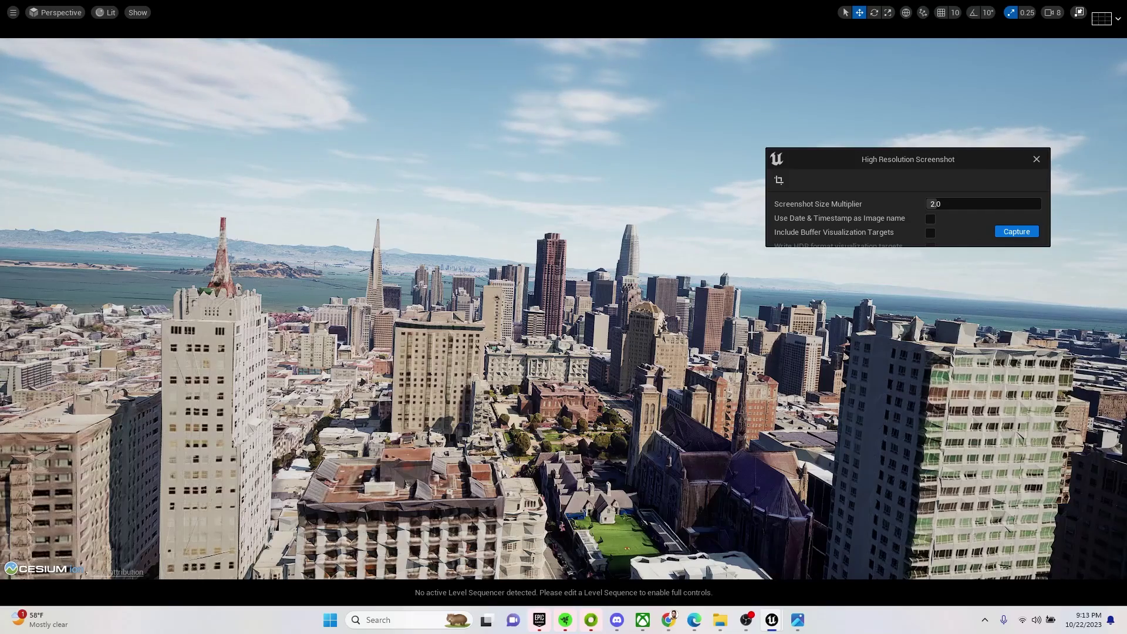
Step: Fly back and up over the city, then turn and descend toward the Transamerica Pyramid
right_drag(639, 350, 633, 346)
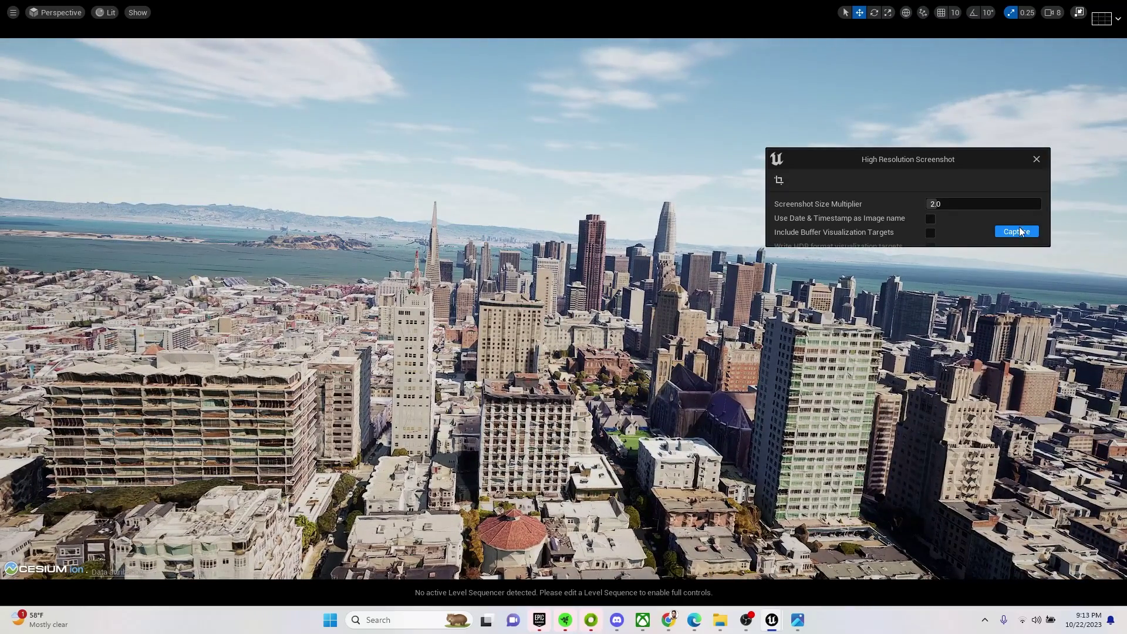
right_drag(600, 360, 600, 360)
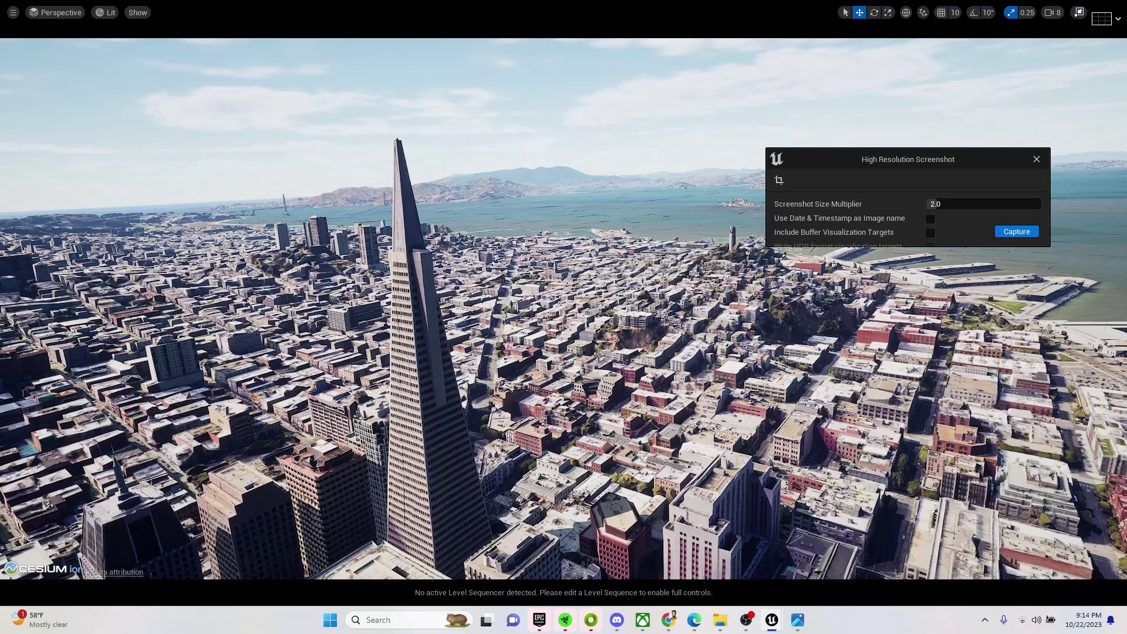
Step: Centre the Transamerica Pyramid, shift the sun to morning Solar Time 8.176, and capture a screenshot
right_drag(600, 360, 600, 361)
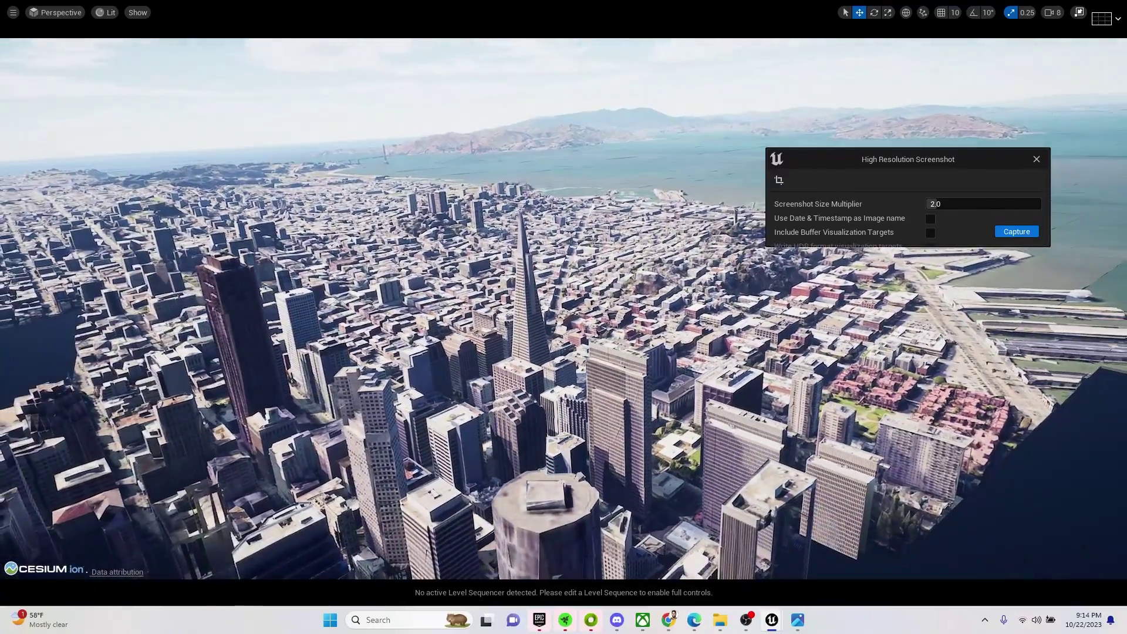
key(F11)
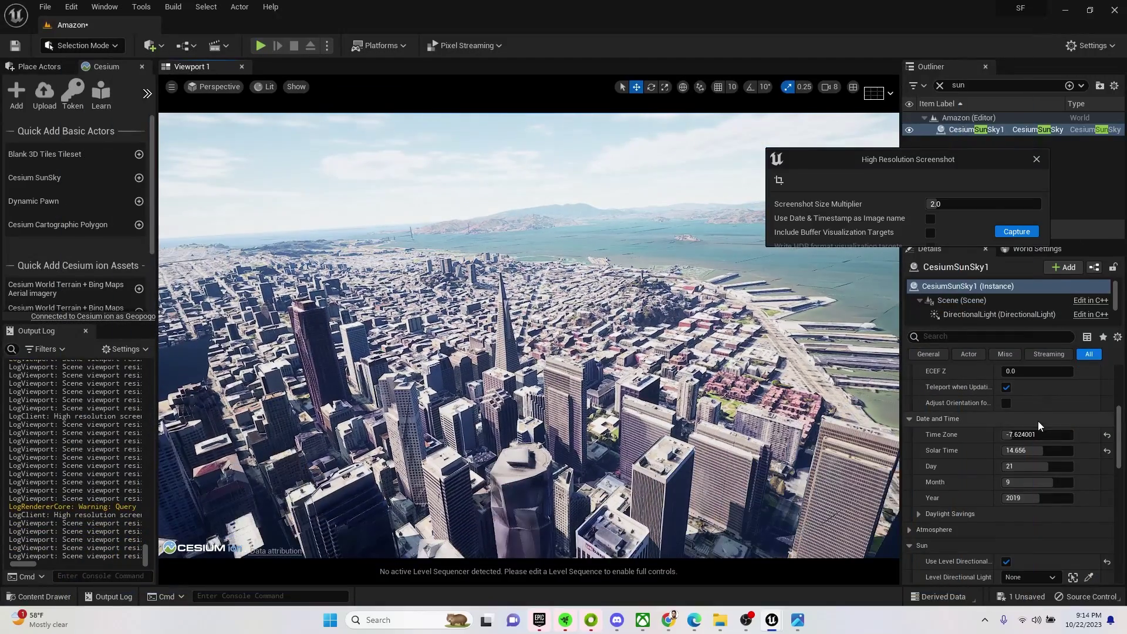
drag(1040, 450, 992, 451)
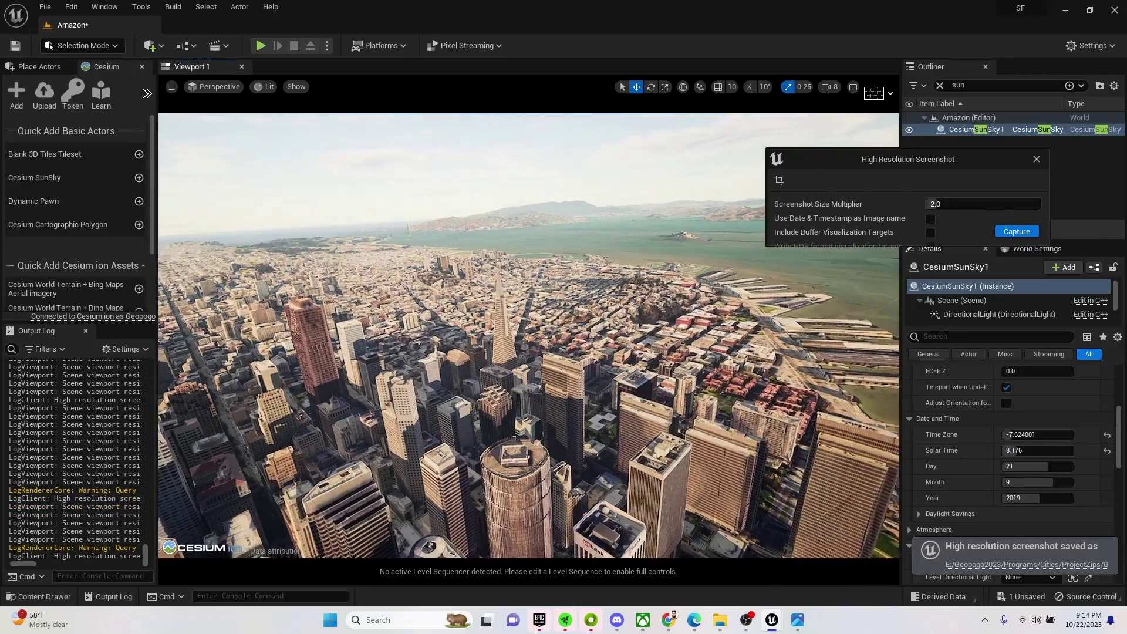
key(F11)
scroll(618, 332, up, 3)
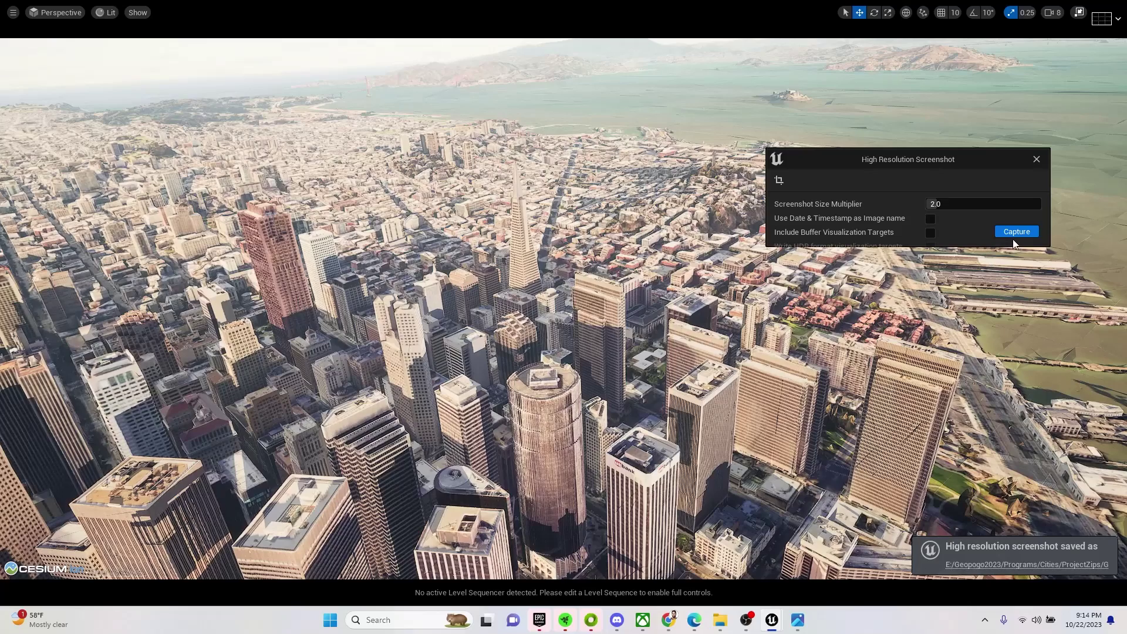
click(1014, 235)
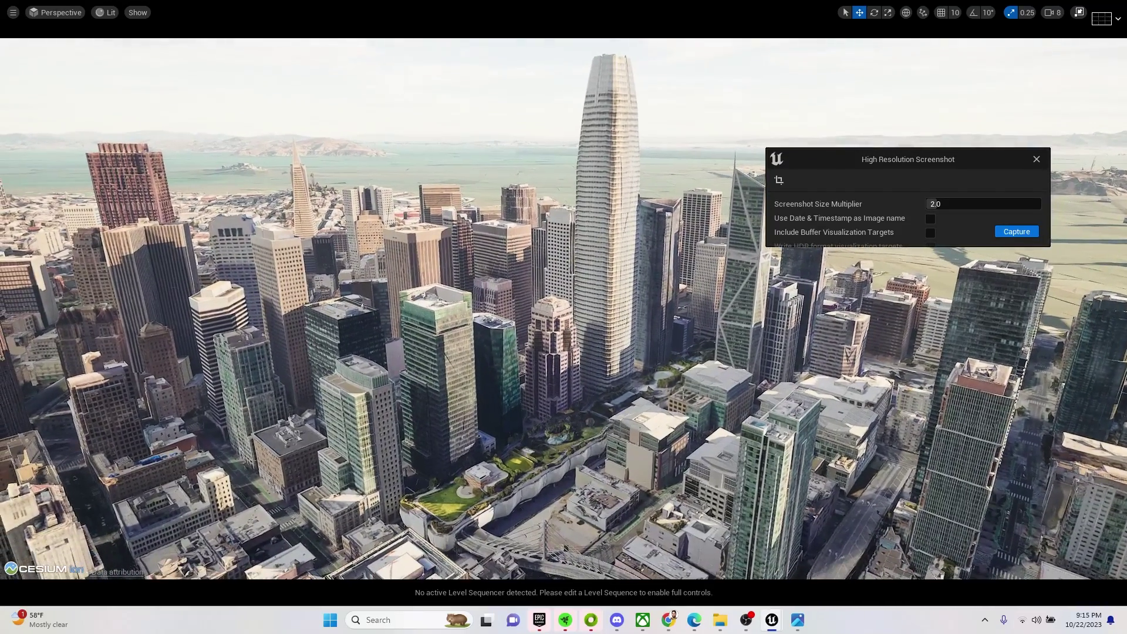
Step: Advance the sun to about Solar Time 13.7 and fly over the northern waterfront piers and marina
key(F11)
drag(1028, 451, 1069, 450)
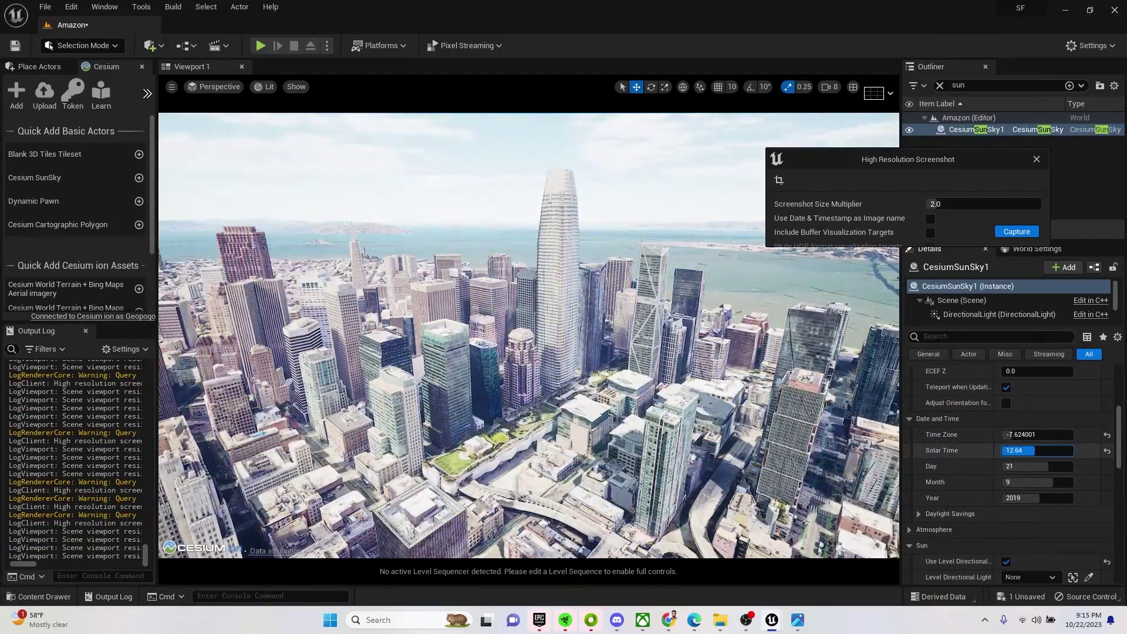
key(F11)
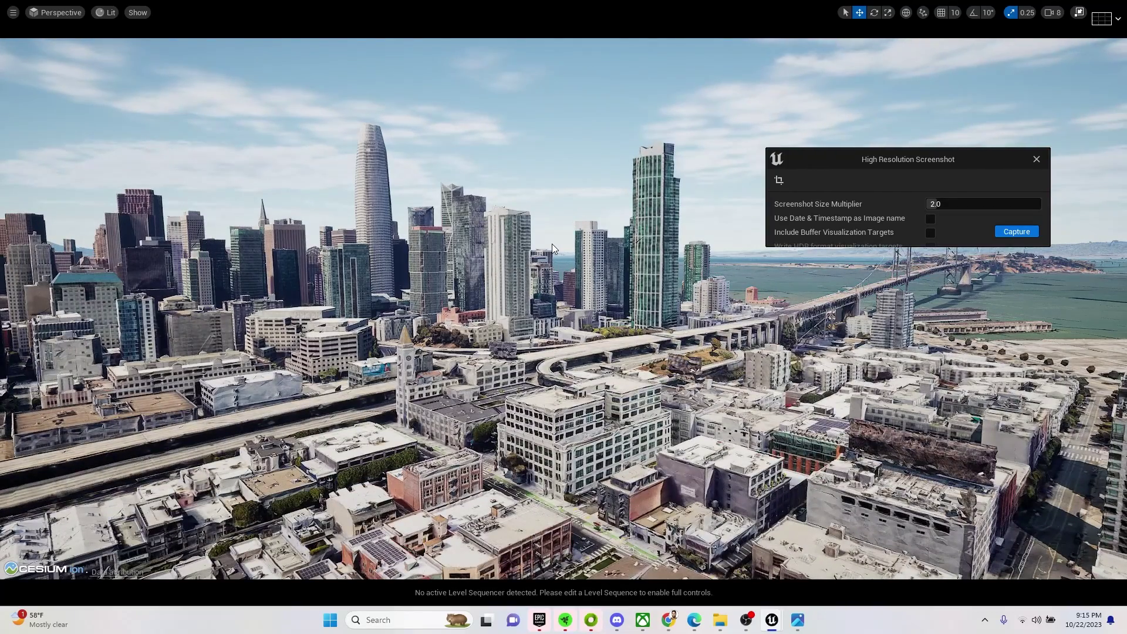
right_drag(552, 244, 529, 244)
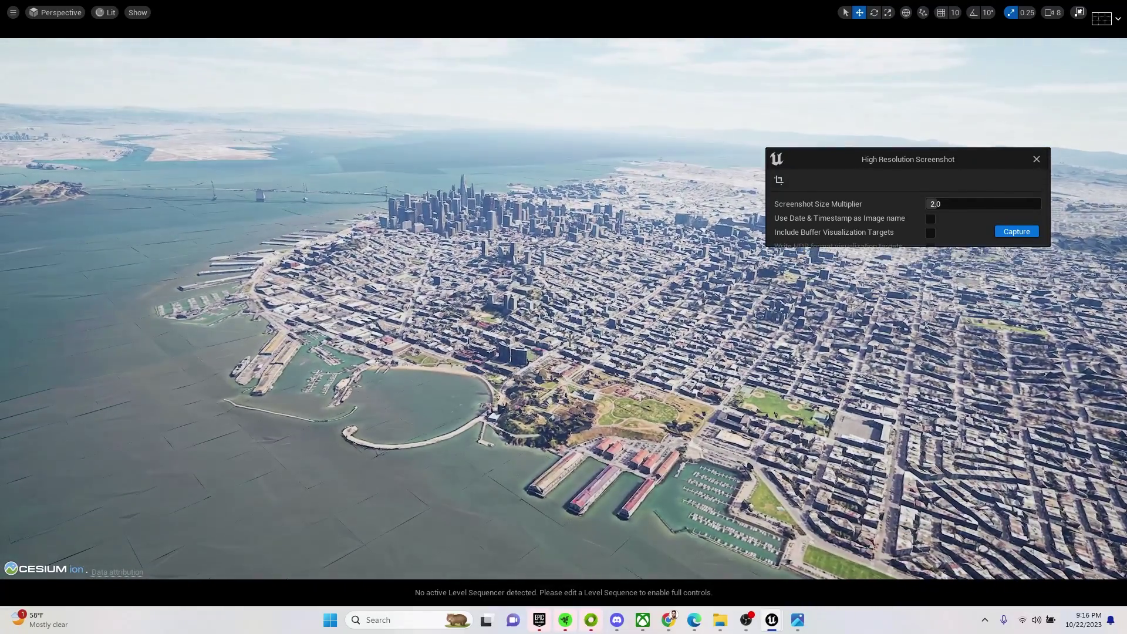
Step: Move the sun to evening at Solar Time 18.544, then capture a 2.0× screenshot of the waterfront view
key(F11)
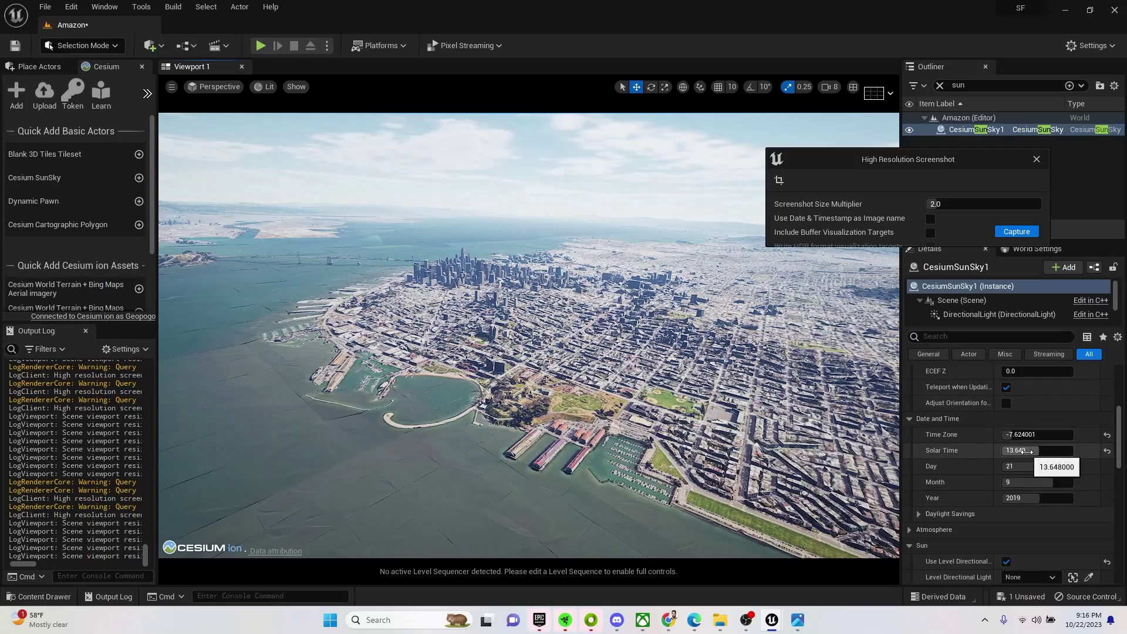
drag(1023, 451, 1058, 450)
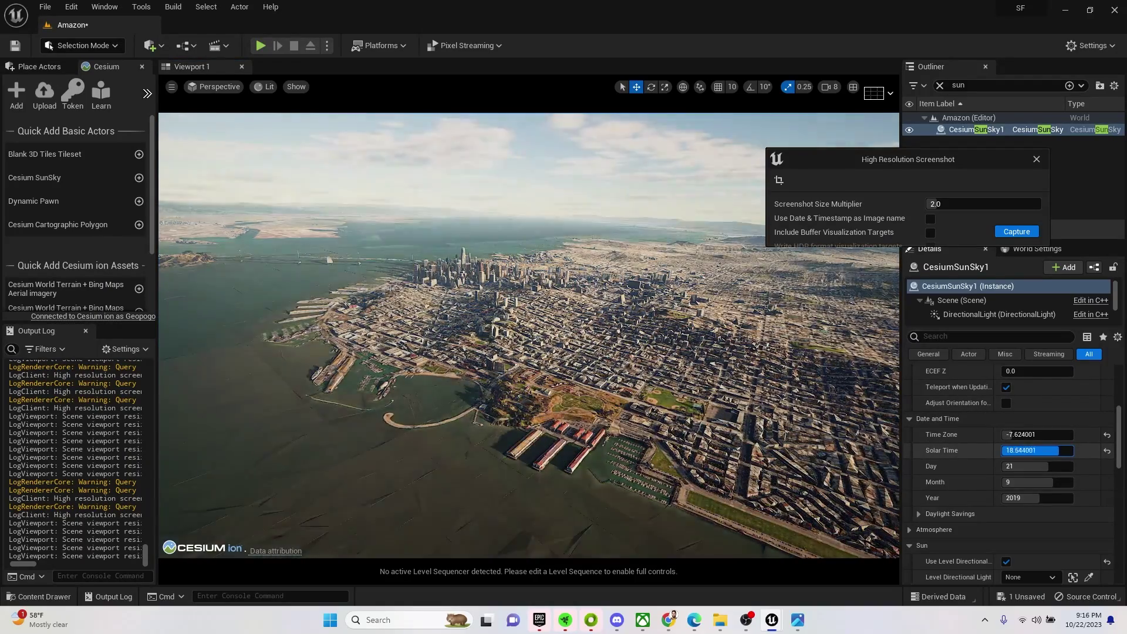
key(F11)
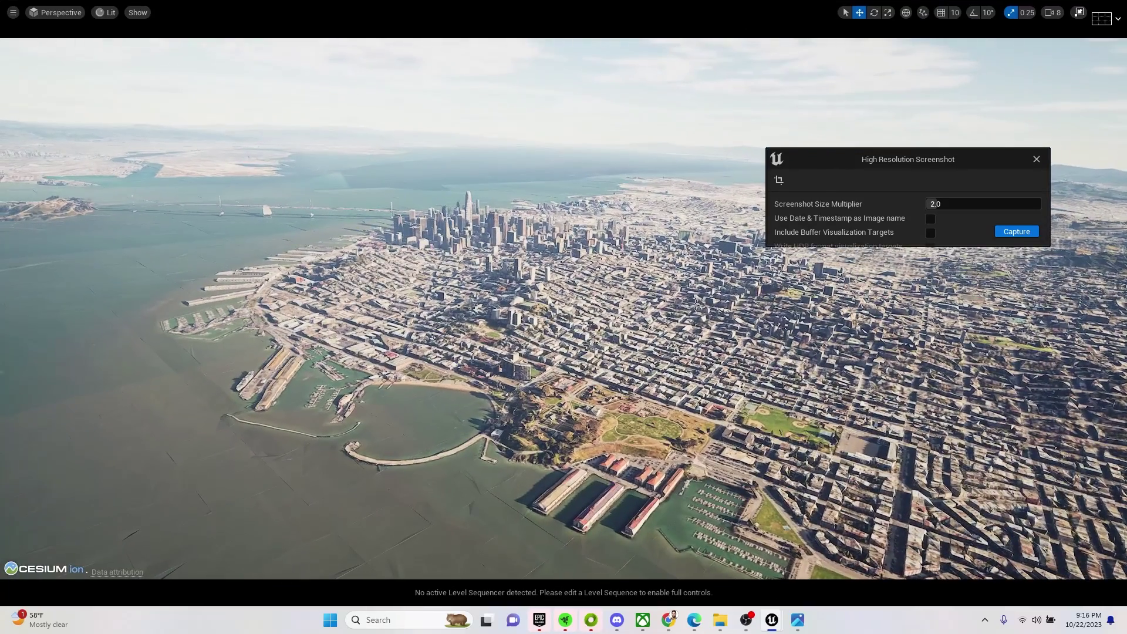
click(1029, 238)
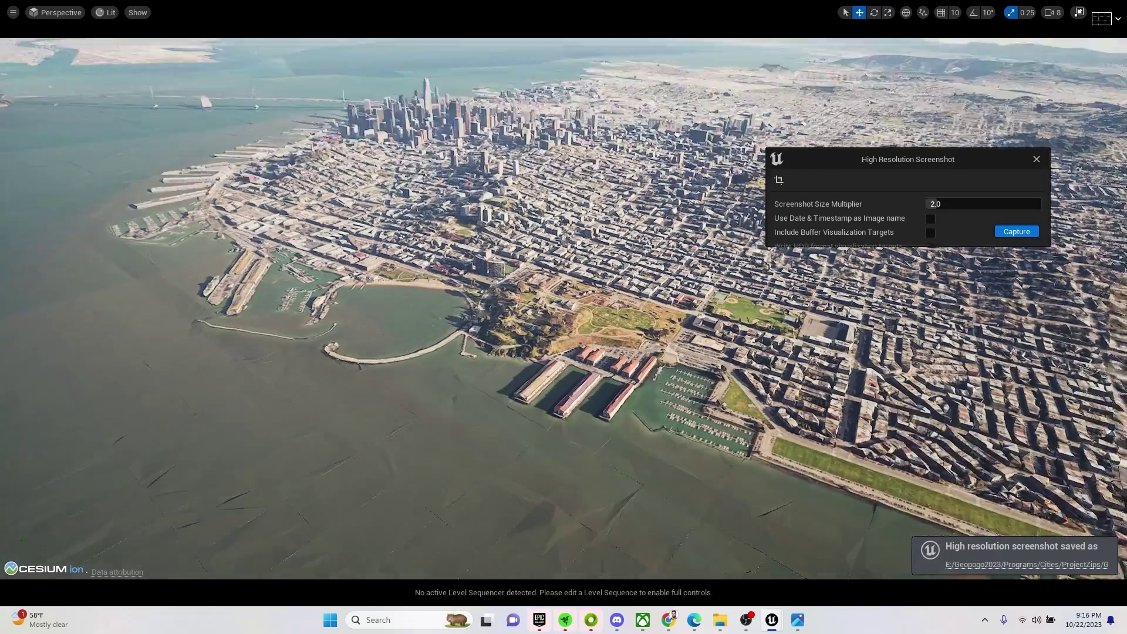